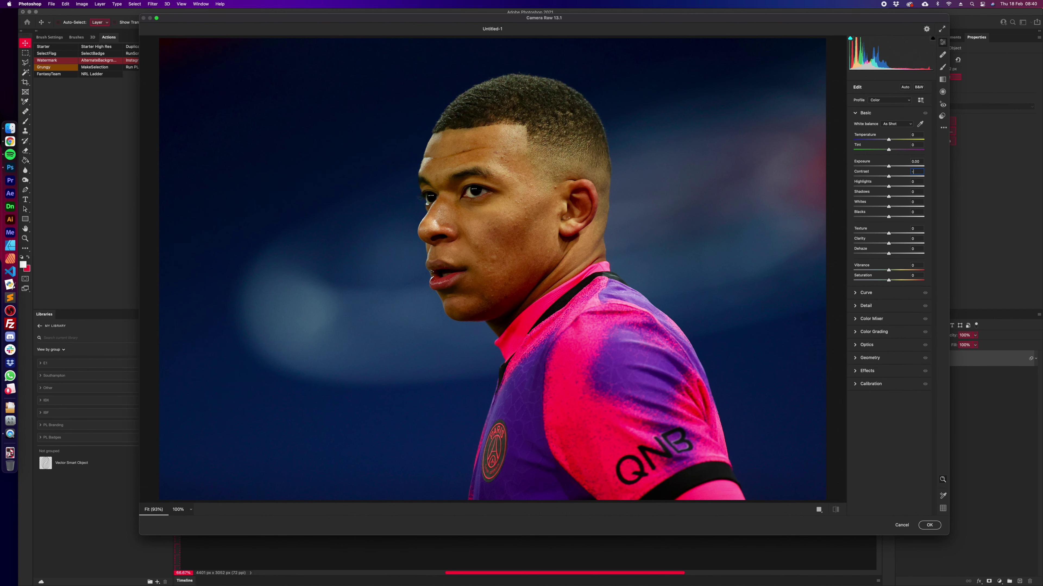
Step: Set Contrast to -50 and Highlights to -30, raise Shadows to about +58 and Whites to about +62, and lower Blacks slightly
text(50)
click(913, 182)
text(-30)
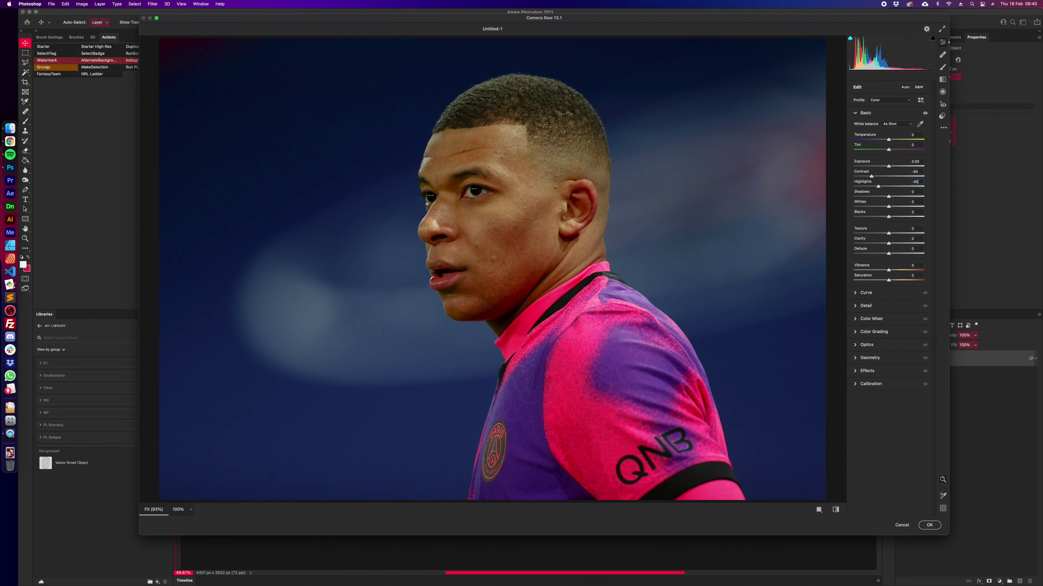
drag(888, 197, 880, 217)
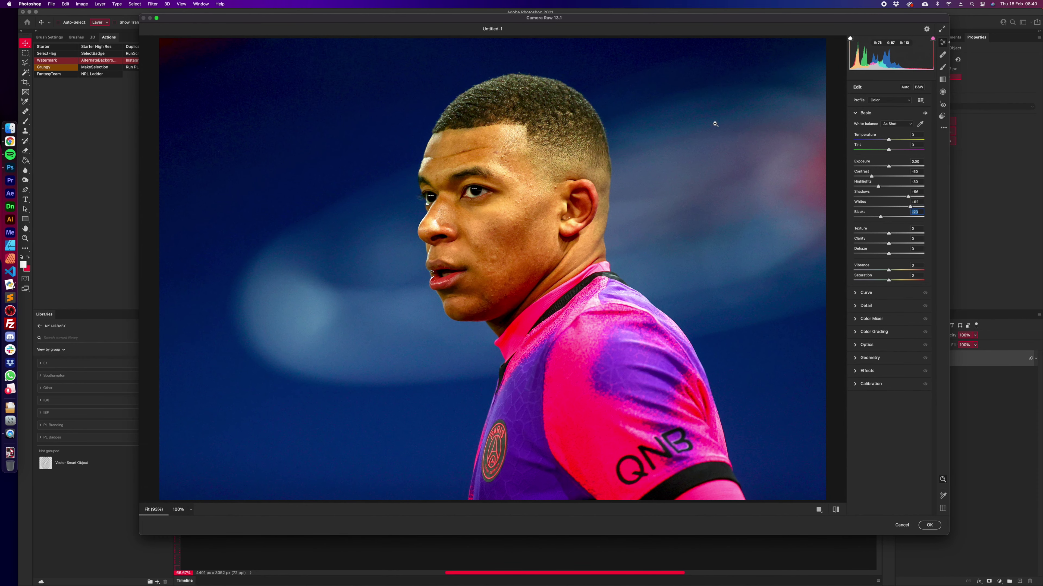
Step: Compare the adjusted photo with the original to judge the tonal changes
key(p)
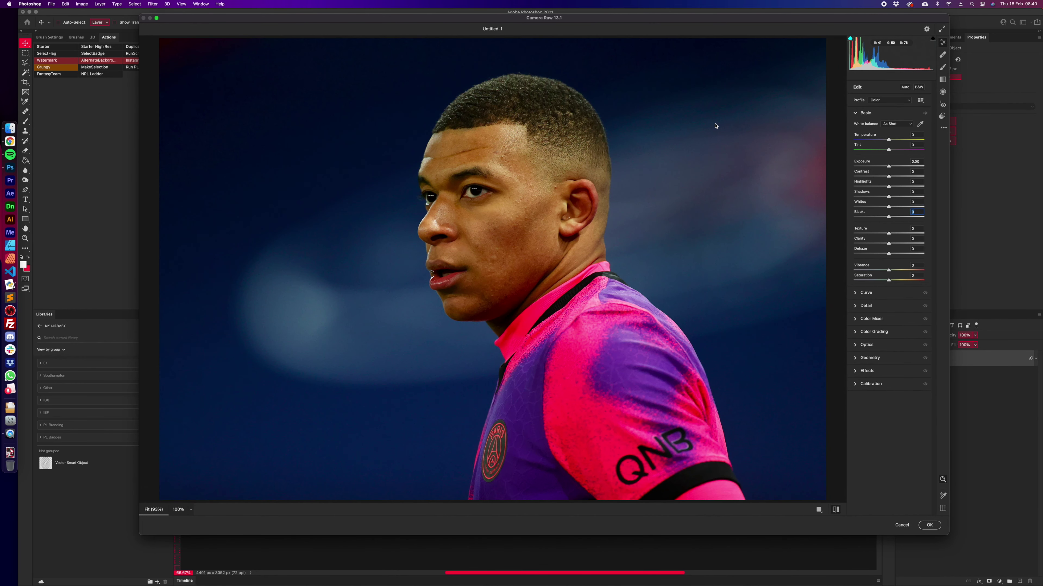
key(p)
key(p)
key(p)
key(p)
key(p)
key(p)
key(p)
key(p)
key(p)
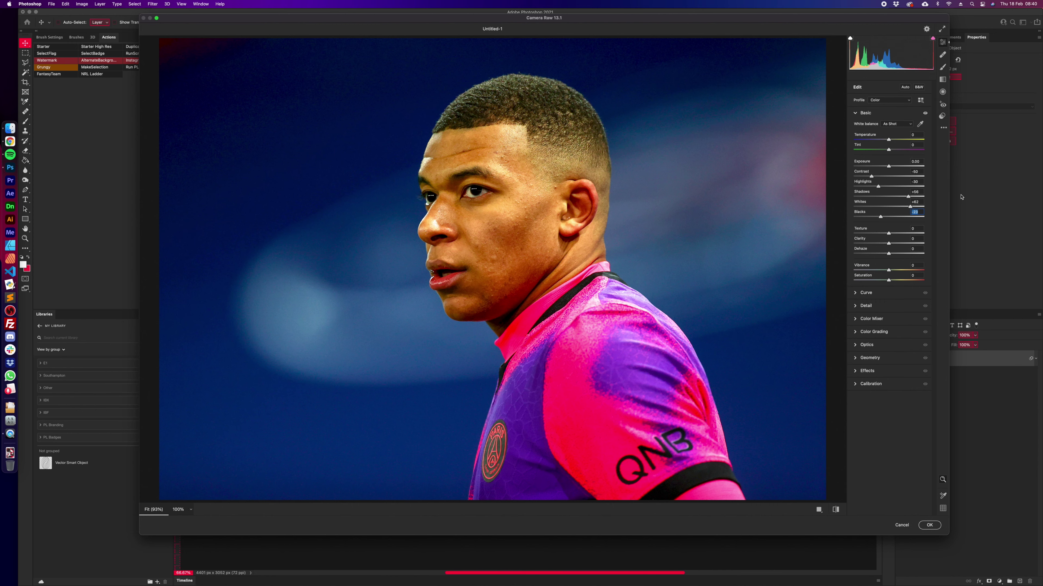
Step: Refine Blacks to -20 and Whites to about +58, set Texture to +30, and compare the photo with the original
drag(880, 217, 882, 217)
drag(910, 206, 909, 207)
click(916, 229)
key(p)
key(p)
key(p)
key(p)
key(p)
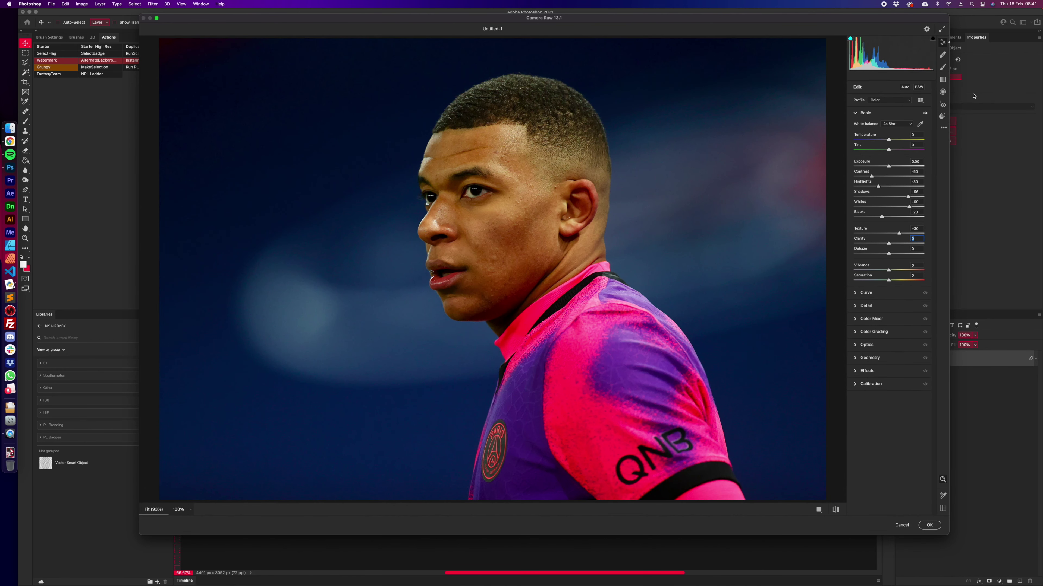
key(p)
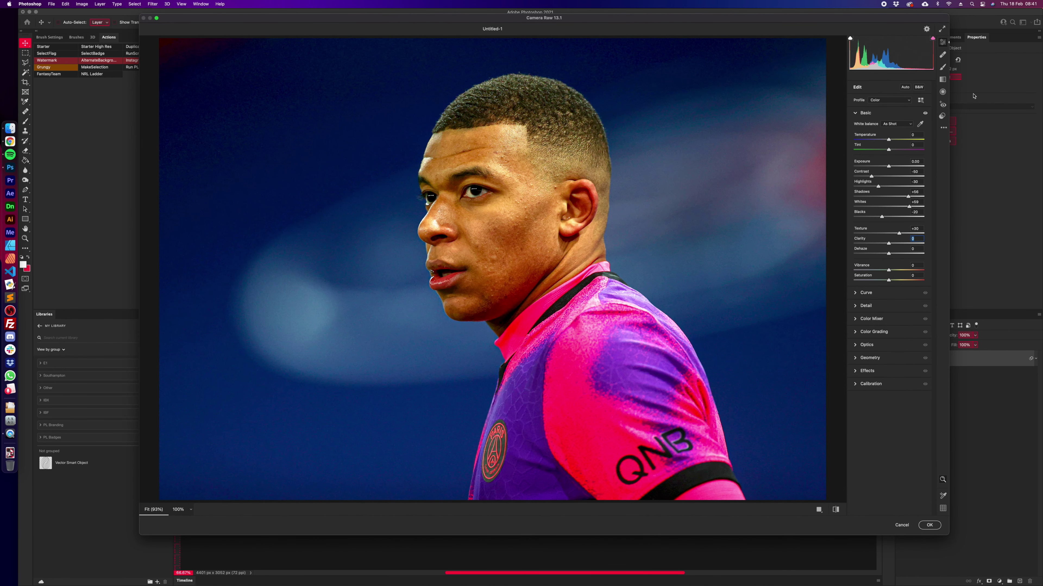
Step: Try Texture at +100 with the face viewed at 100%, and return it to +30
drag(900, 233, 936, 234)
click(418, 190)
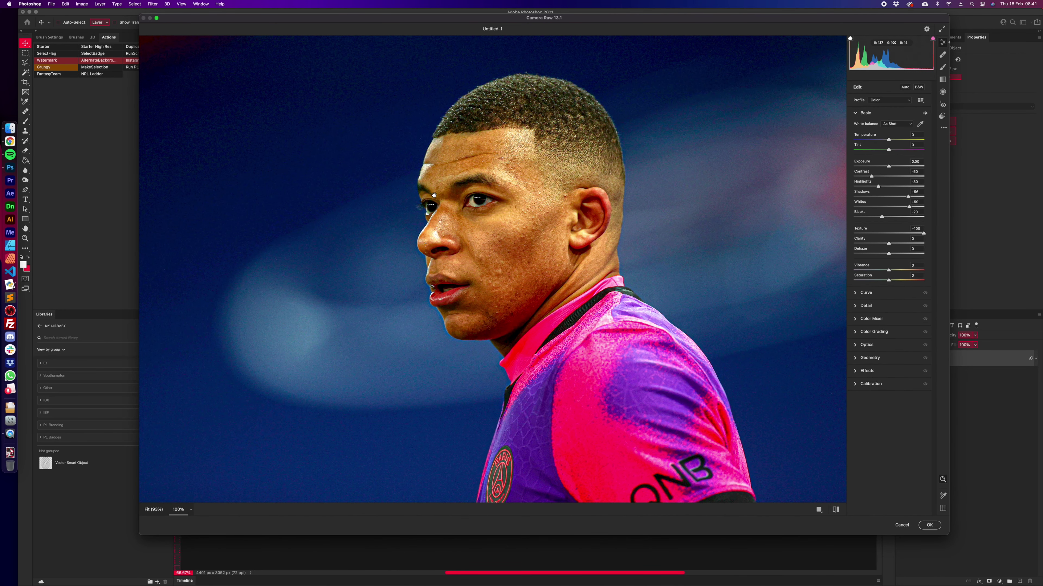
drag(923, 233, 898, 241)
text(30)
Step: Set Clarity to +20, Vibrance to +20 and Saturation to -20, and compare the photo with the original
text(20)
text(20)
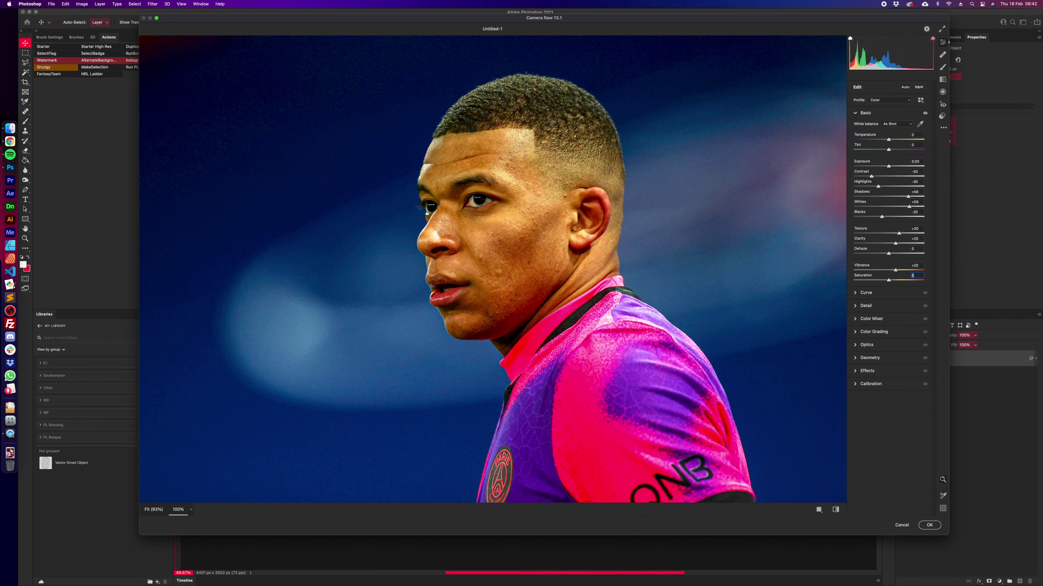
text(-20)
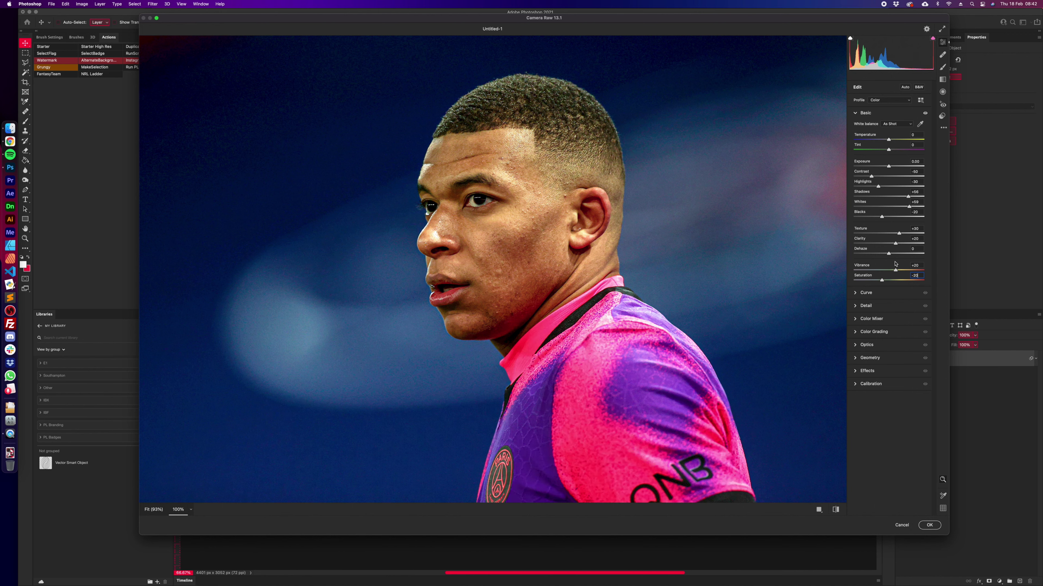
click(914, 265)
key(p)
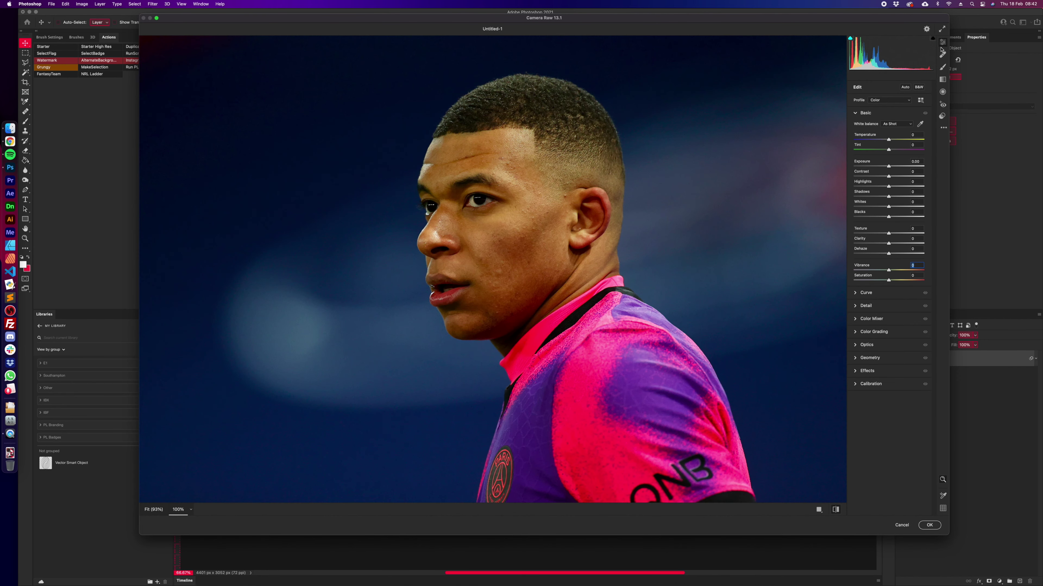
key(p)
key(p)
key(p)
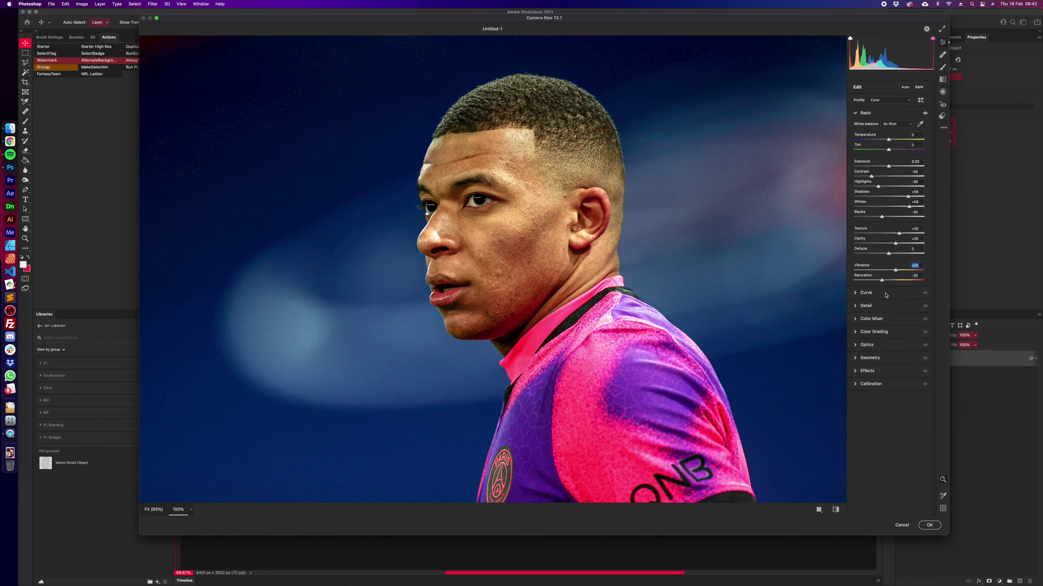
Step: Set the Sharpening amount in the Detail settings to about 95, using the greyscale preview
click(875, 114)
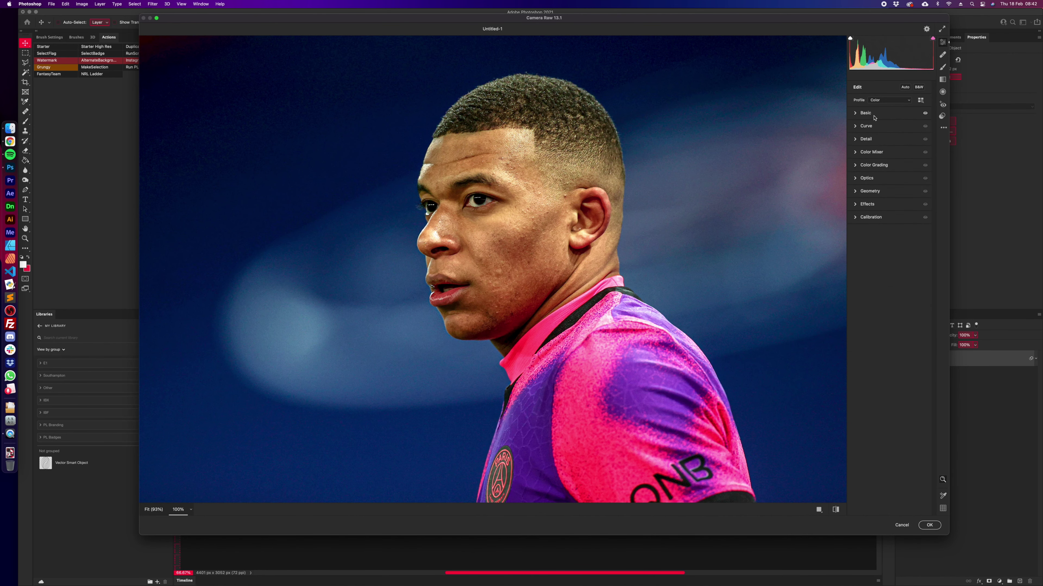
click(869, 140)
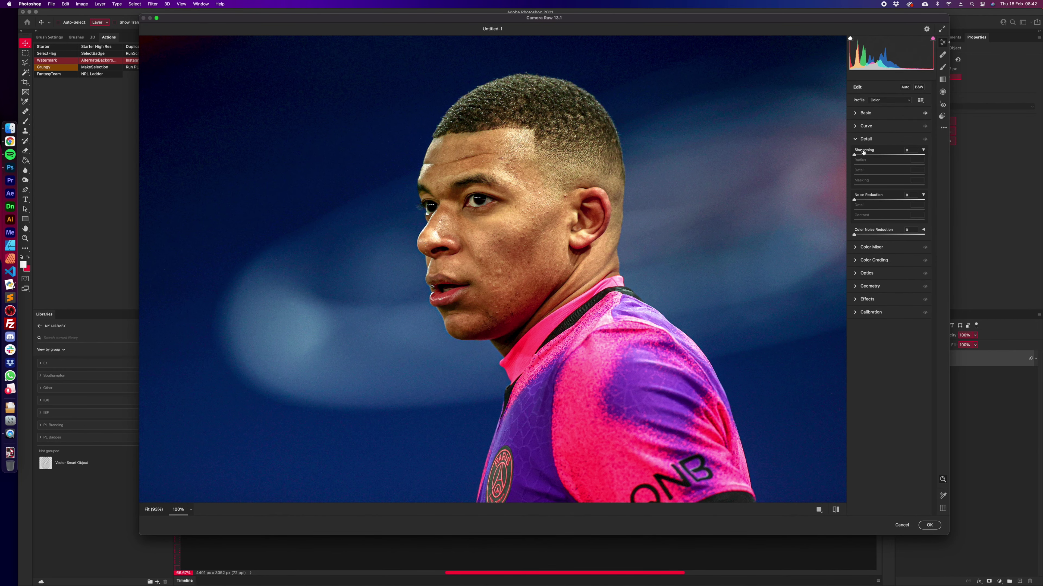
key(alt)
drag(855, 156, 875, 156)
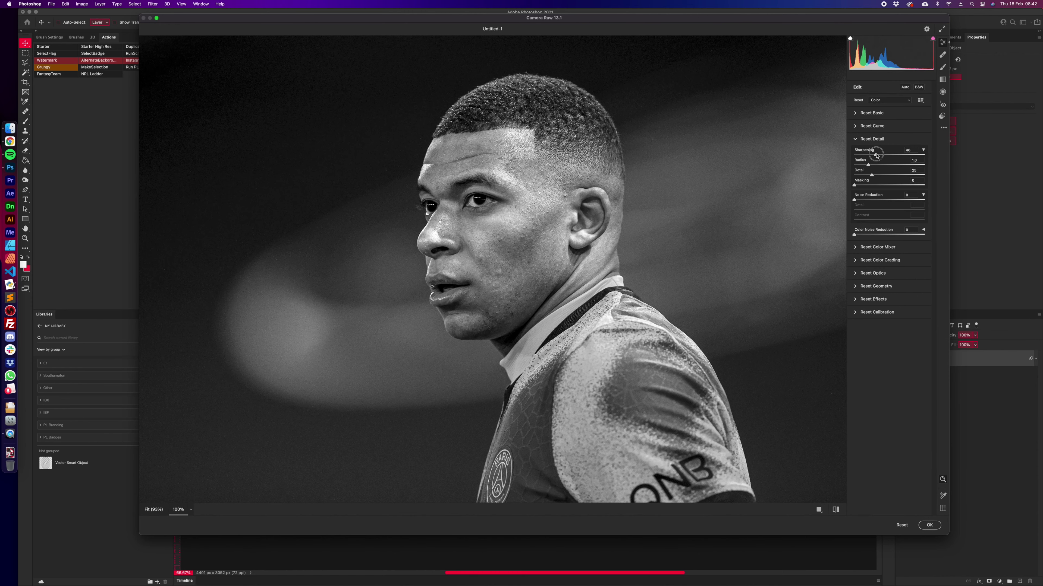
drag(876, 156, 893, 156)
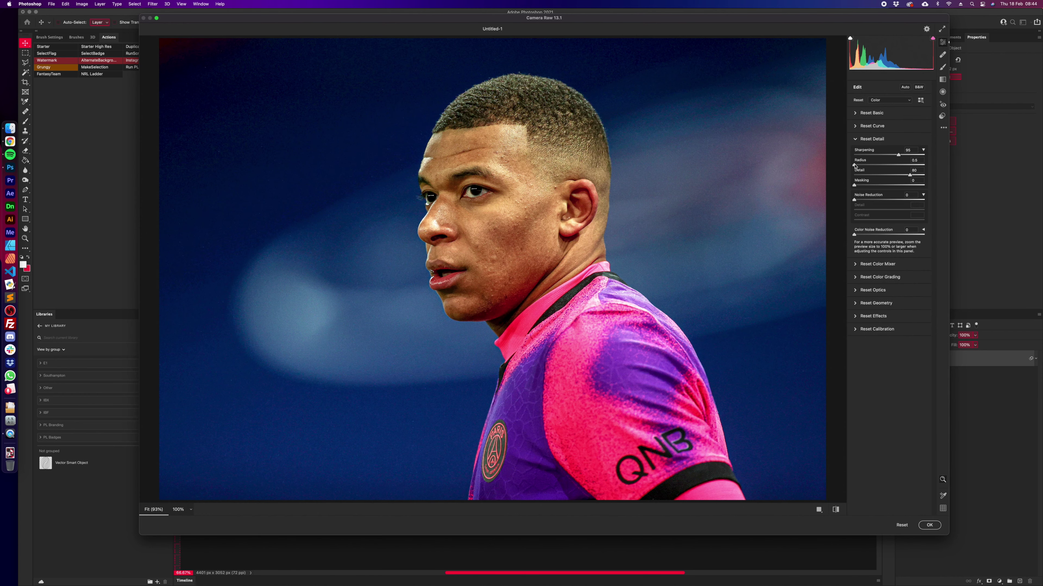
Step: Set the sharpening Radius to 1.4, Detail to about 48 and Masking to about 93, and compare with the original
drag(854, 165, 923, 186)
key(alt)
key(alt)
drag(926, 187, 919, 186)
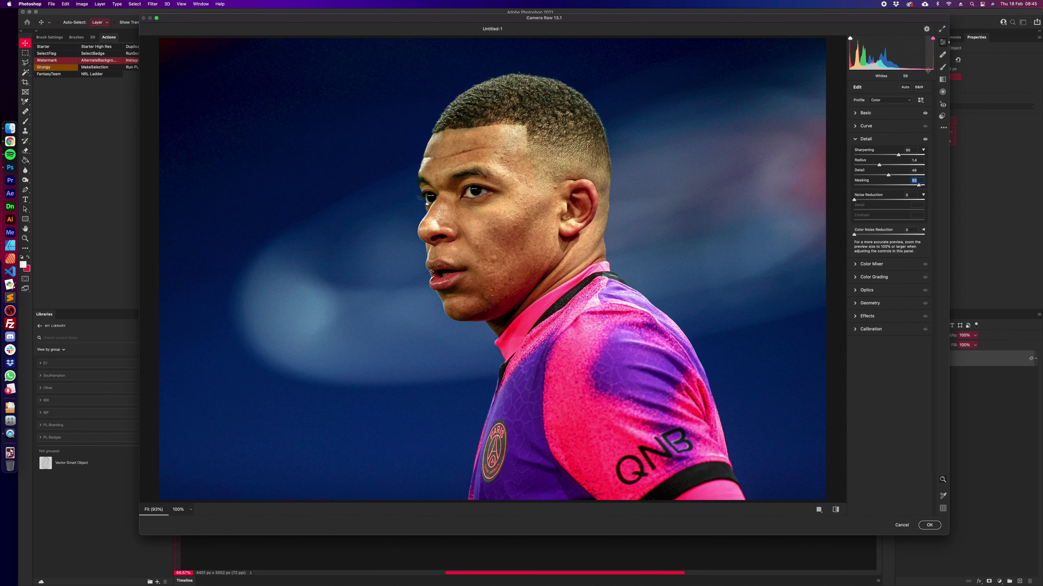
key(backslash)
key(backslash)
key(backslash)
key(backslash)
key(backslash)
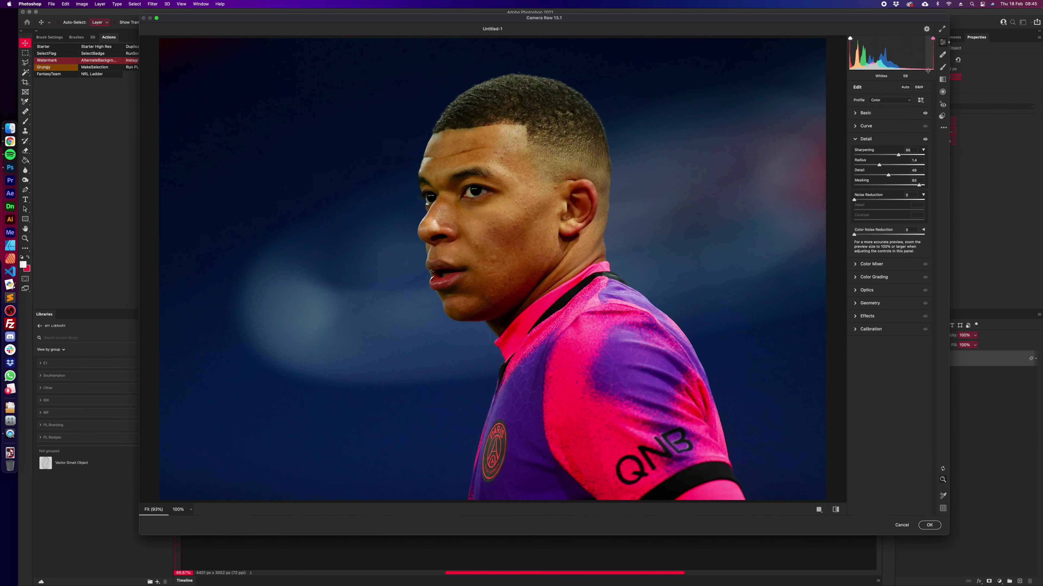
key(backslash)
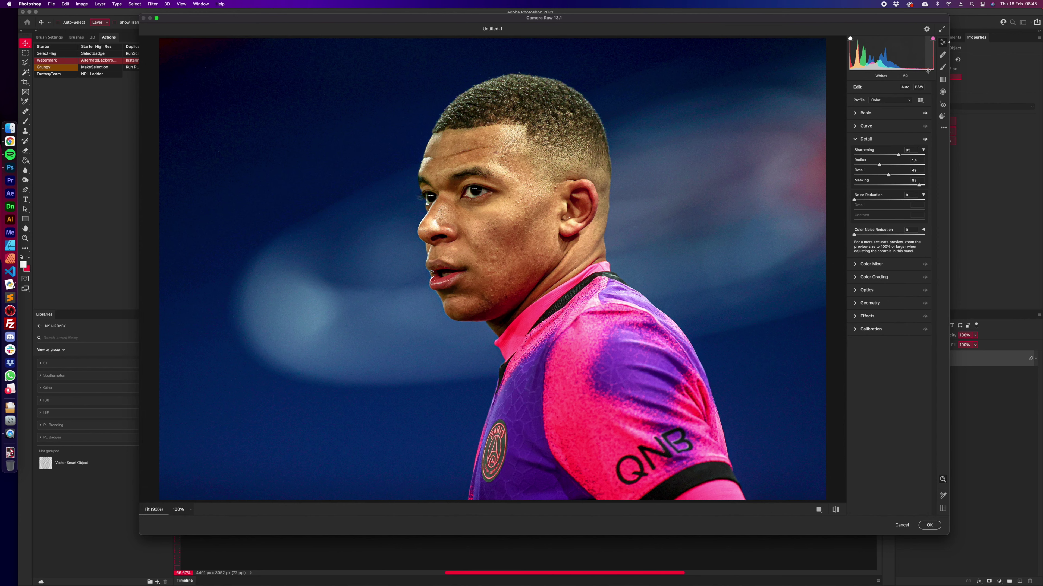
Step: Remove the green tones by setting the Greens saturation to -100 in the Color Mixer
click(886, 139)
click(889, 153)
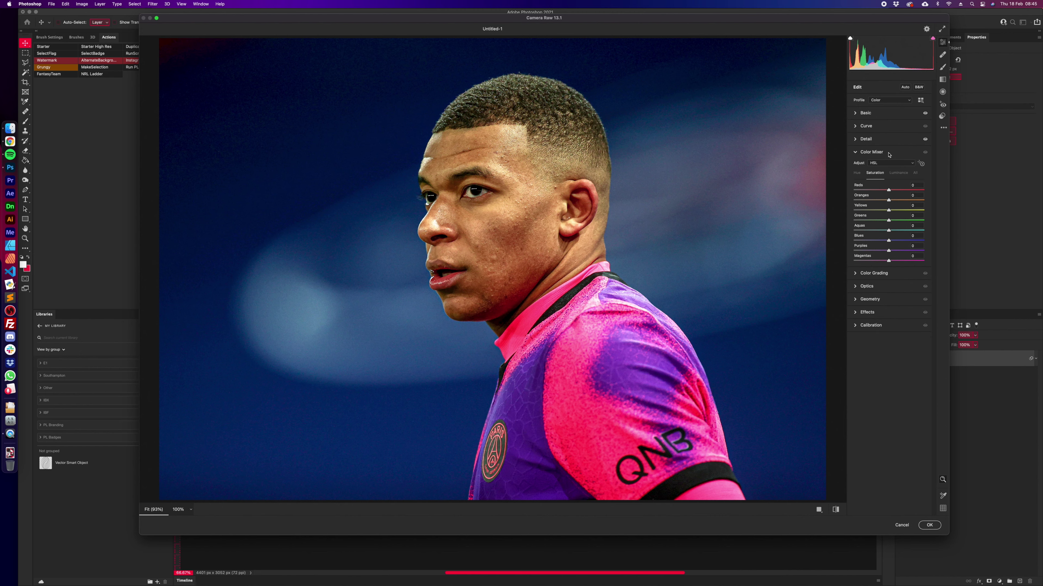
drag(889, 220, 817, 212)
drag(854, 221, 722, 212)
Step: Brighten the skin by raising the Oranges luminance to about +43, and adjust the Yellows luminance slightly
click(897, 173)
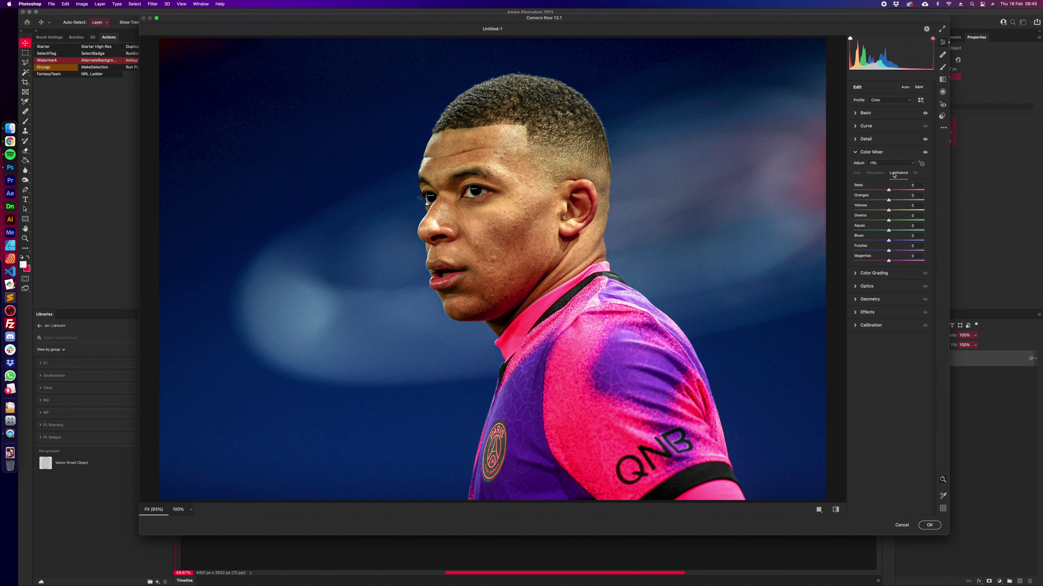
drag(890, 200, 907, 200)
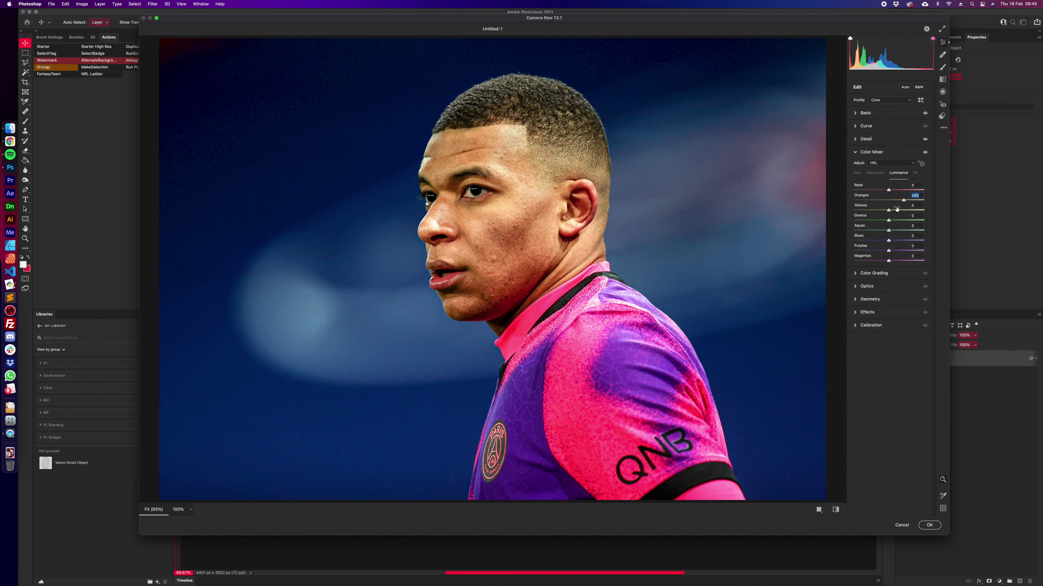
mouse_move(888, 210)
mouse_down()
mouse_move(900, 210)
mouse_move(891, 214)
mouse_up()
Step: Check the Color Mixer's Hue settings and try adjusting the Reds saturation
click(858, 174)
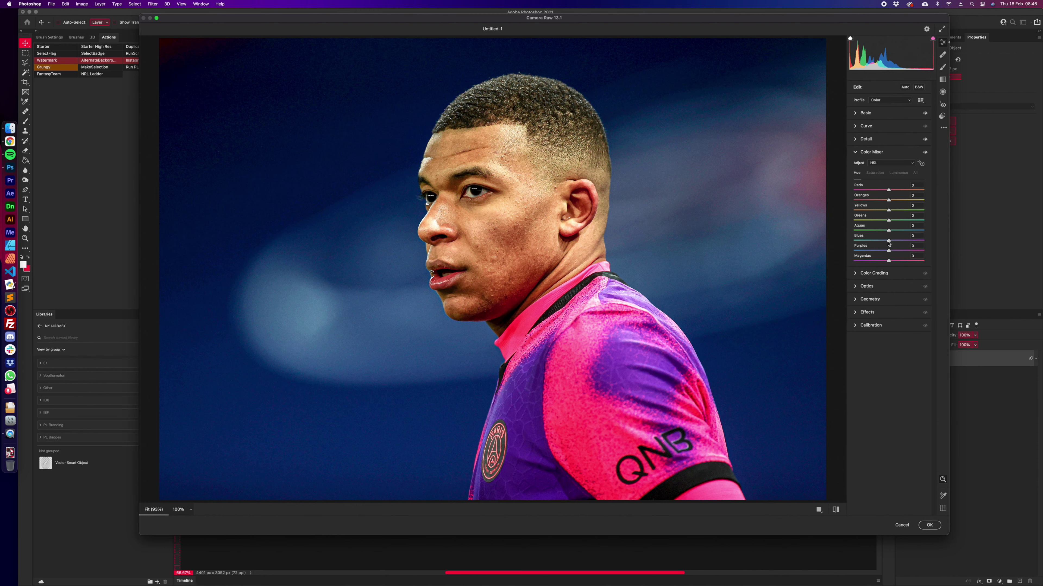
click(875, 173)
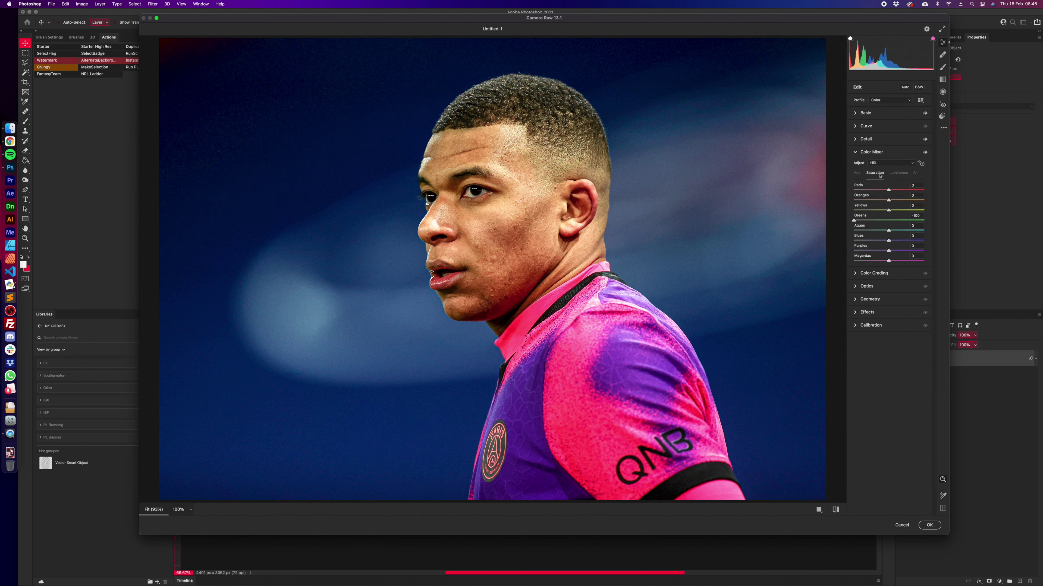
mouse_move(889, 190)
mouse_down()
mouse_move(930, 192)
mouse_move(871, 193)
mouse_move(898, 195)
mouse_move(888, 195)
mouse_up()
Step: Color grade the photo with a slight orange tint in the midtones and a magenta-red tint in the shadows
click(870, 157)
click(869, 166)
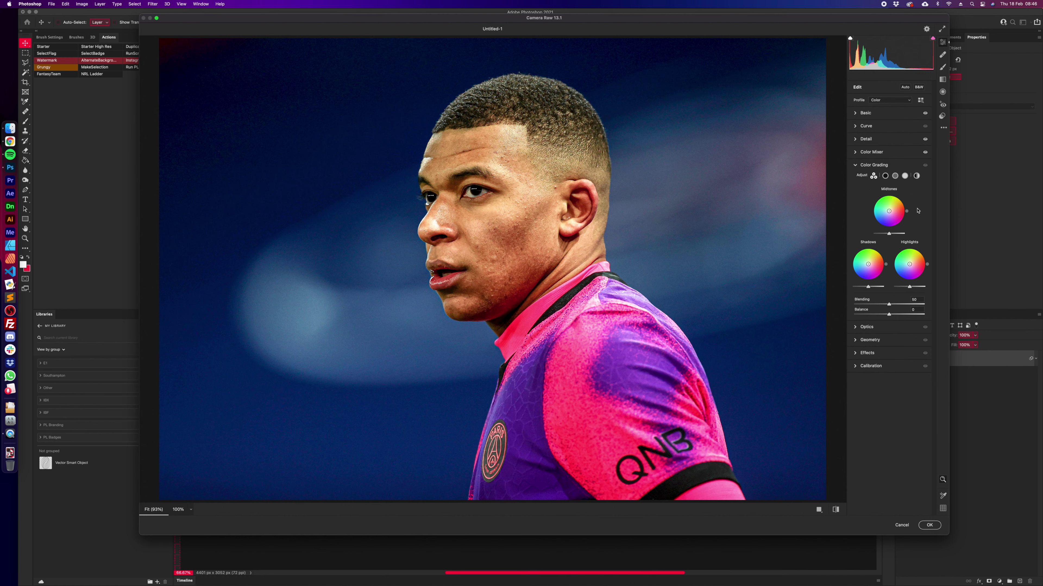
drag(889, 211, 892, 209)
drag(873, 266, 896, 283)
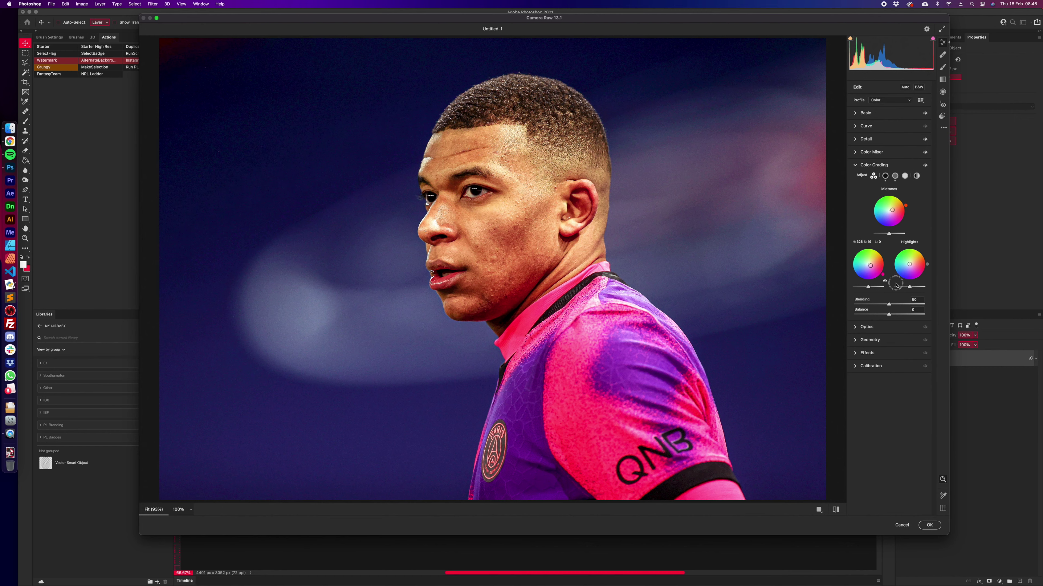
Step: Give the highlights a slight orange tint, set the color grading Blending to about 80, and compare with the original
drag(909, 264, 934, 251)
drag(889, 304, 805, 311)
drag(805, 311, 909, 314)
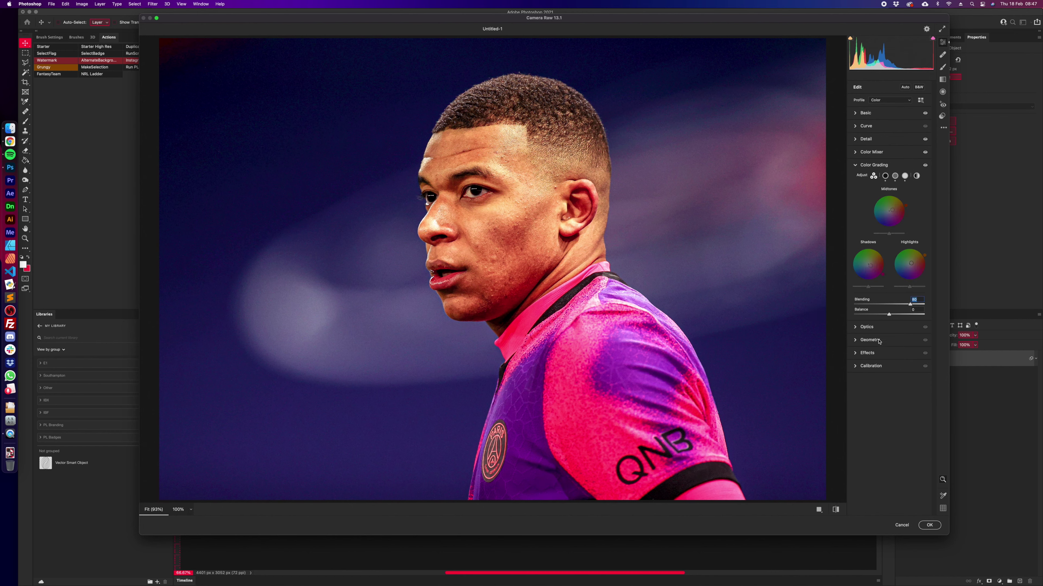
key(p)
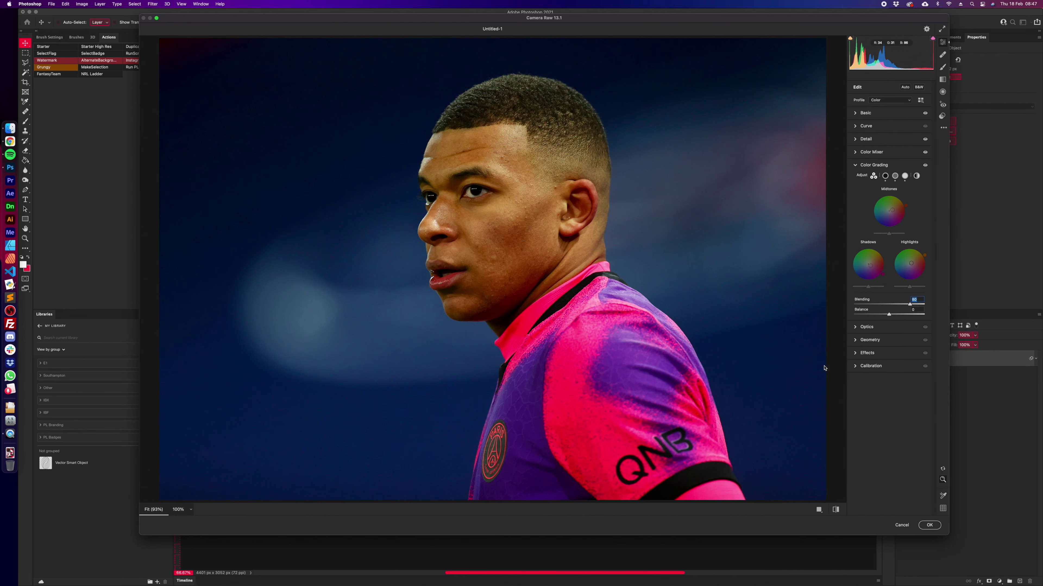
key(p)
key(p)
key(p)
key(p)
key(p)
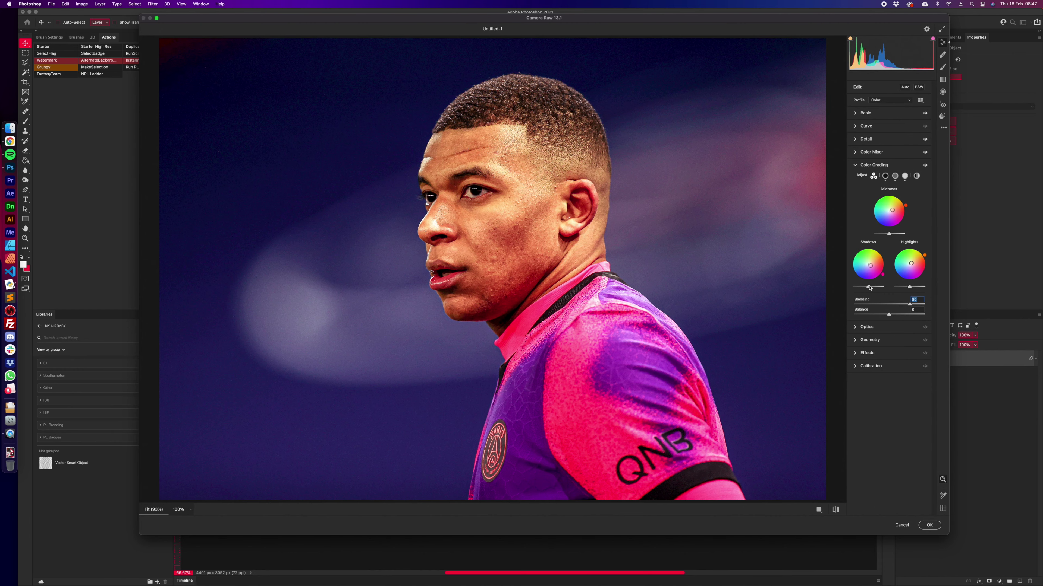
Step: Fine-tune the luminance of the color-graded shadows and highlights, and set Balance to about -47
mouse_move(868, 287)
mouse_down()
mouse_move(845, 290)
mouse_move(881, 289)
mouse_move(867, 291)
mouse_up()
mouse_move(910, 289)
mouse_down()
mouse_move(923, 286)
mouse_move(887, 291)
mouse_move(910, 294)
mouse_up()
click(890, 315)
mouse_move(890, 316)
mouse_down()
mouse_move(838, 322)
mouse_move(943, 315)
mouse_move(865, 319)
mouse_move(887, 320)
mouse_move(873, 322)
mouse_up()
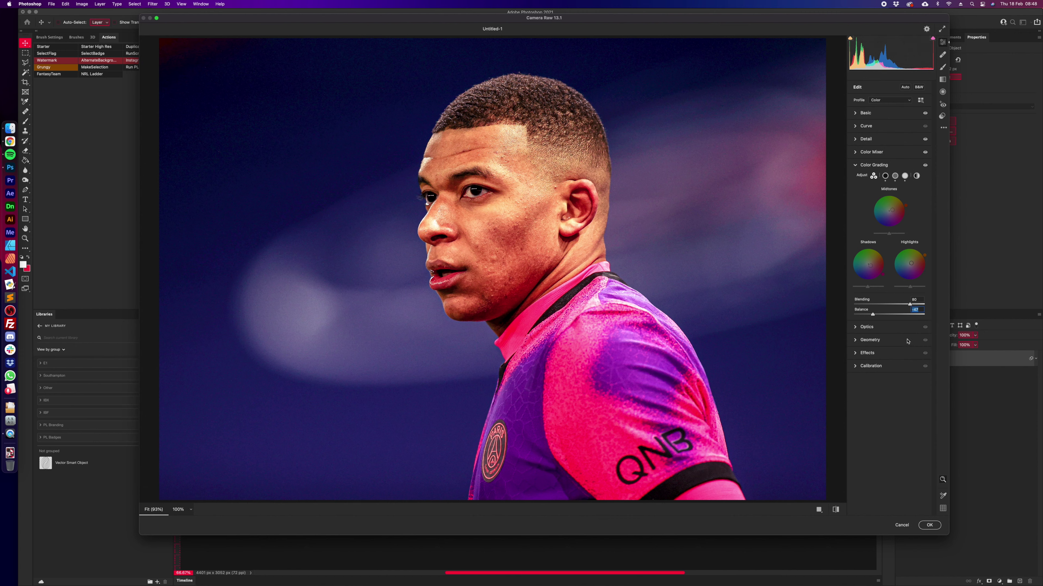
Step: Add film grain to the photo with a Grain amount of 45, keeping Size and Roughness at their defaults
click(887, 166)
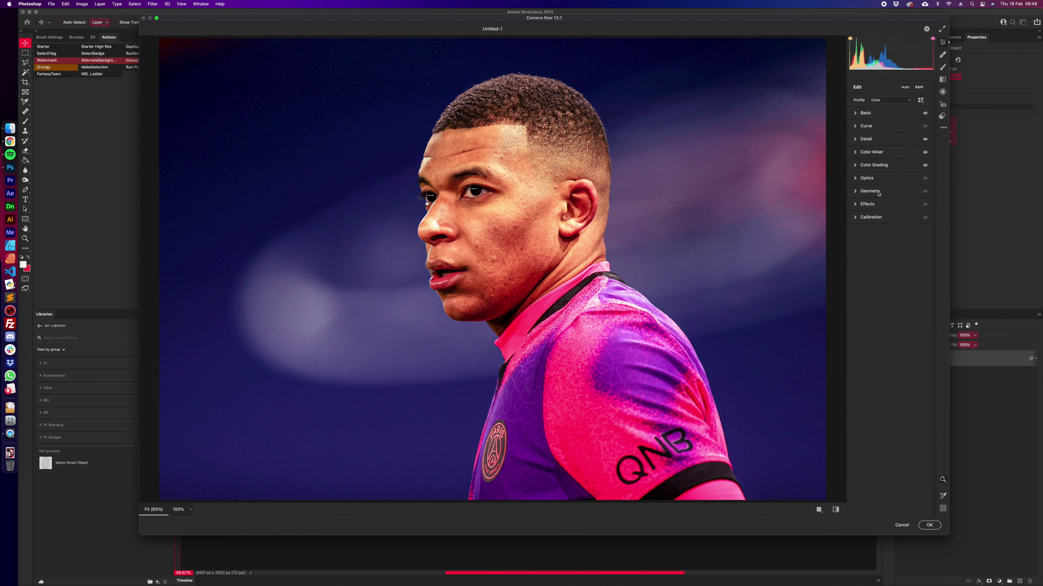
click(875, 204)
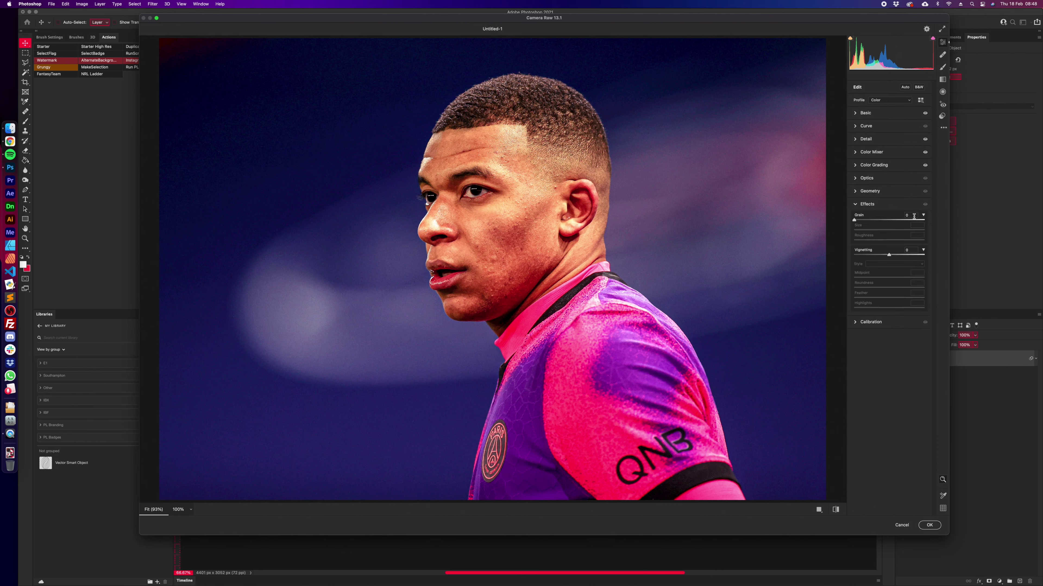
drag(855, 220, 880, 220)
text(45)
key(Tab)
key(Tab)
Step: Darken the photo's edges with Vignetting at about -17, Midpoint 0, Feather 100 and Highlights 100
drag(888, 255, 881, 259)
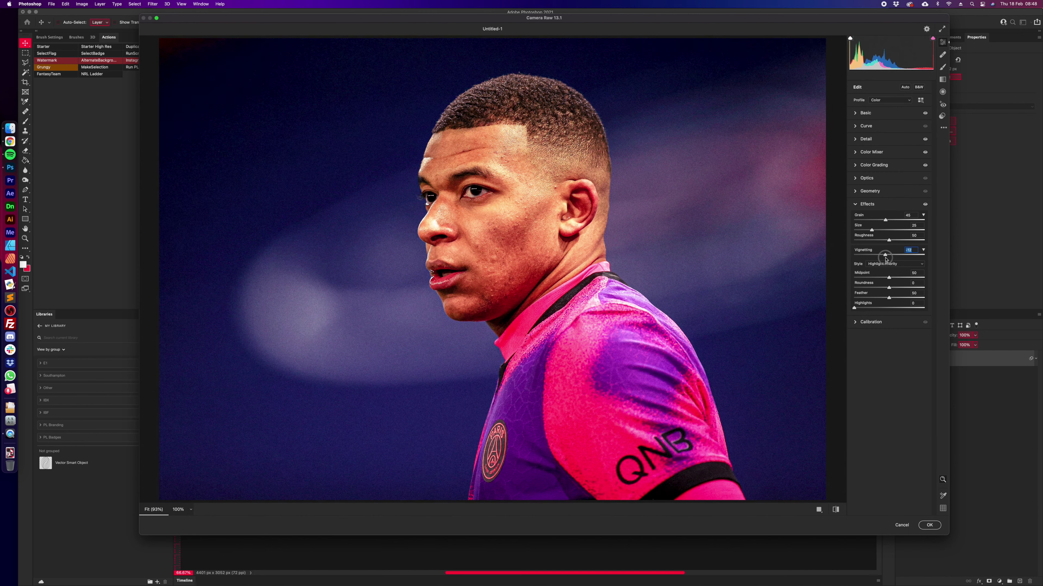
drag(881, 259, 876, 263)
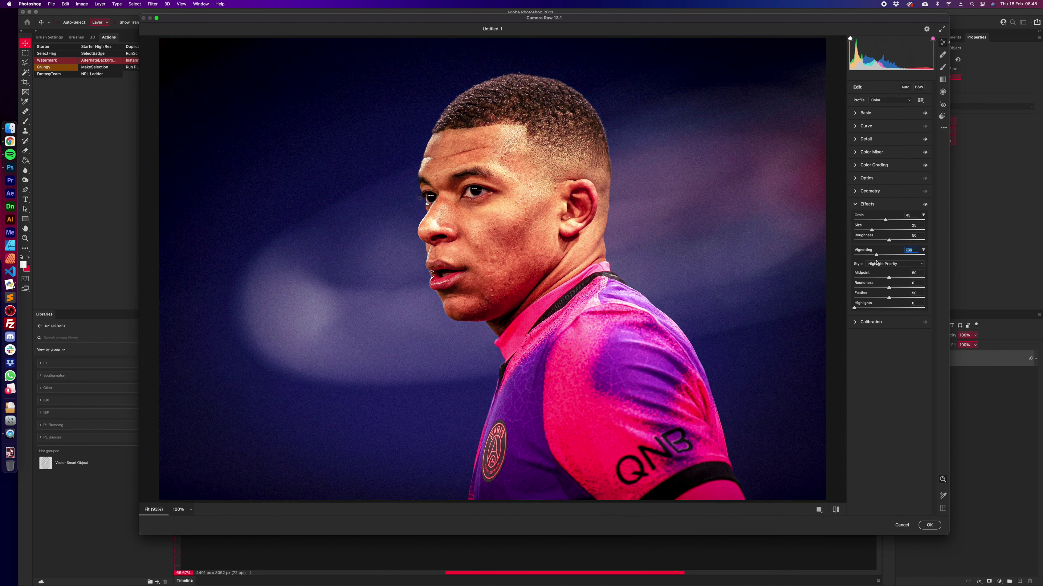
drag(889, 279, 965, 310)
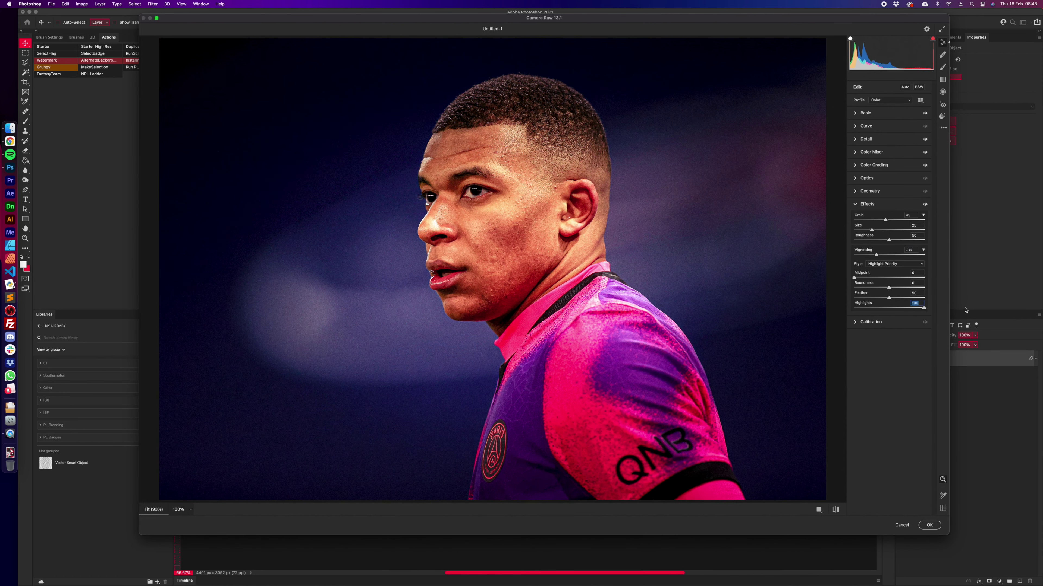
drag(888, 297, 979, 303)
drag(876, 255, 883, 258)
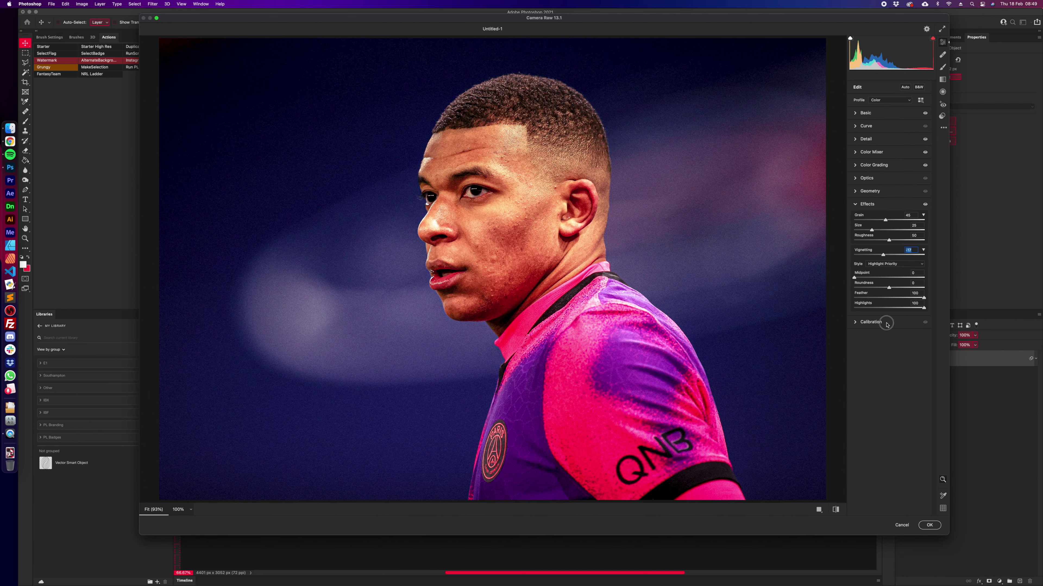
Step: Calibrate the primaries: Red Saturation -44, Green Hue about +56 and Saturation +7, Blue Hue about +32 and Saturation about -13
click(871, 322)
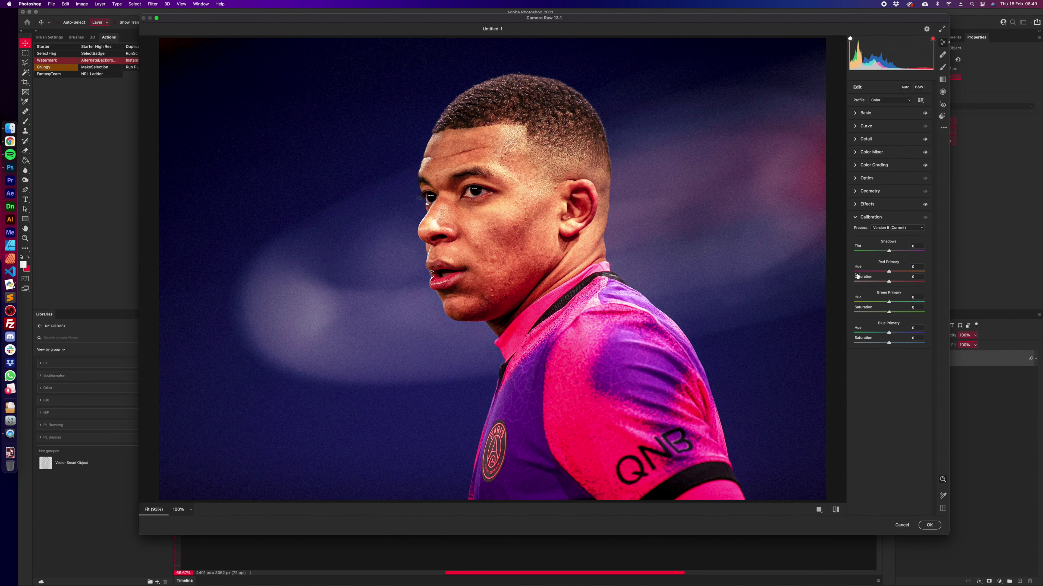
mouse_move(888, 271)
mouse_down()
mouse_move(912, 273)
mouse_move(889, 279)
mouse_up()
mouse_move(889, 281)
mouse_down()
mouse_move(848, 288)
mouse_move(874, 294)
mouse_up()
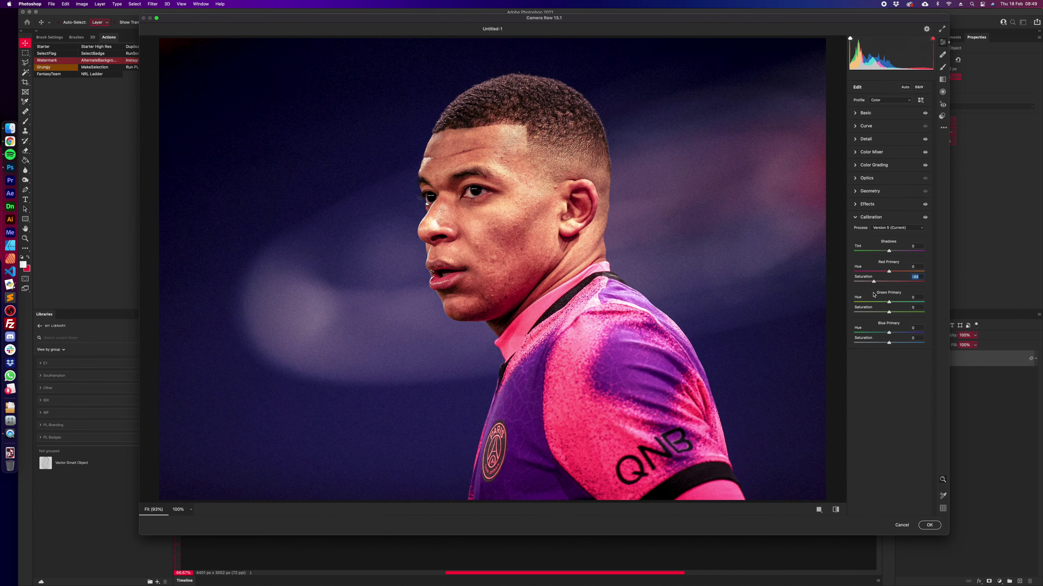
drag(890, 302, 904, 308)
drag(881, 308, 908, 317)
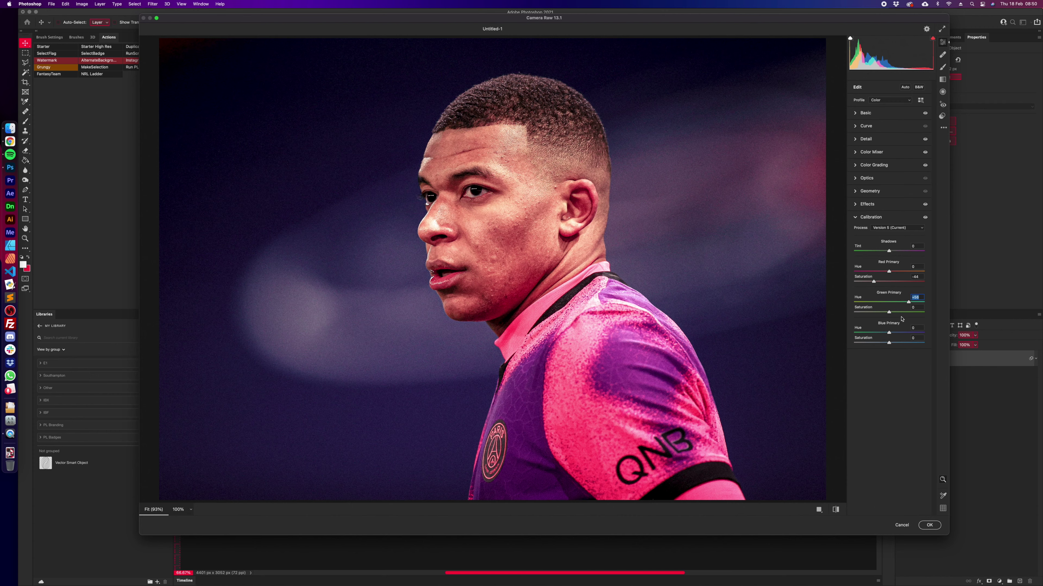
mouse_move(889, 313)
mouse_down()
mouse_move(838, 311)
mouse_move(958, 328)
mouse_move(892, 332)
mouse_up()
click(889, 332)
mouse_move(889, 333)
mouse_down()
mouse_move(856, 331)
mouse_move(934, 337)
mouse_move(841, 331)
mouse_move(901, 332)
mouse_move(863, 341)
mouse_move(903, 346)
mouse_move(865, 349)
mouse_move(897, 349)
mouse_move(885, 351)
mouse_up()
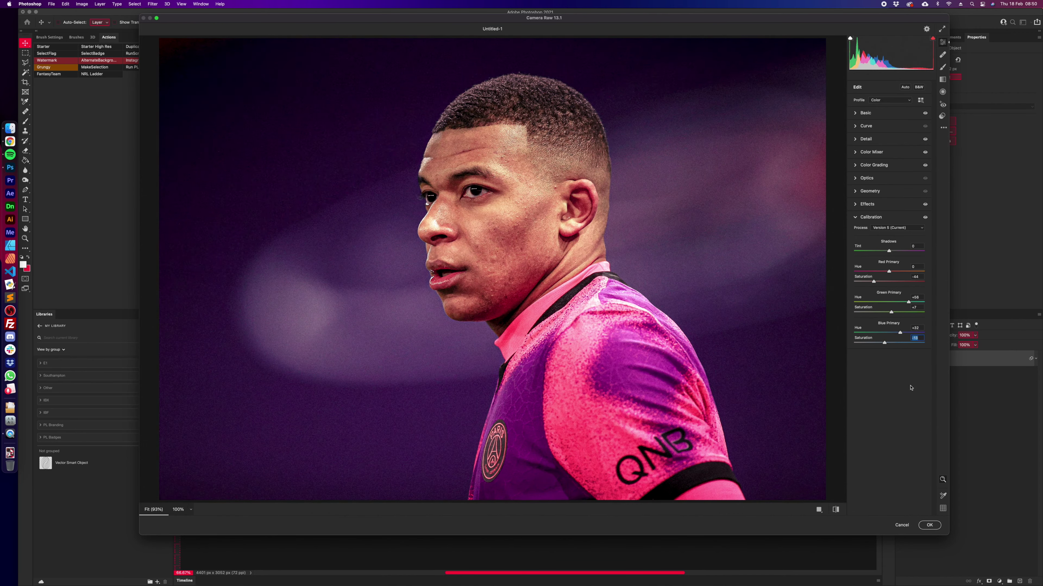
Step: Raise Texture to about +58, Clarity to about +51 and Dehaze to about +10 in the basic adjustments
click(898, 118)
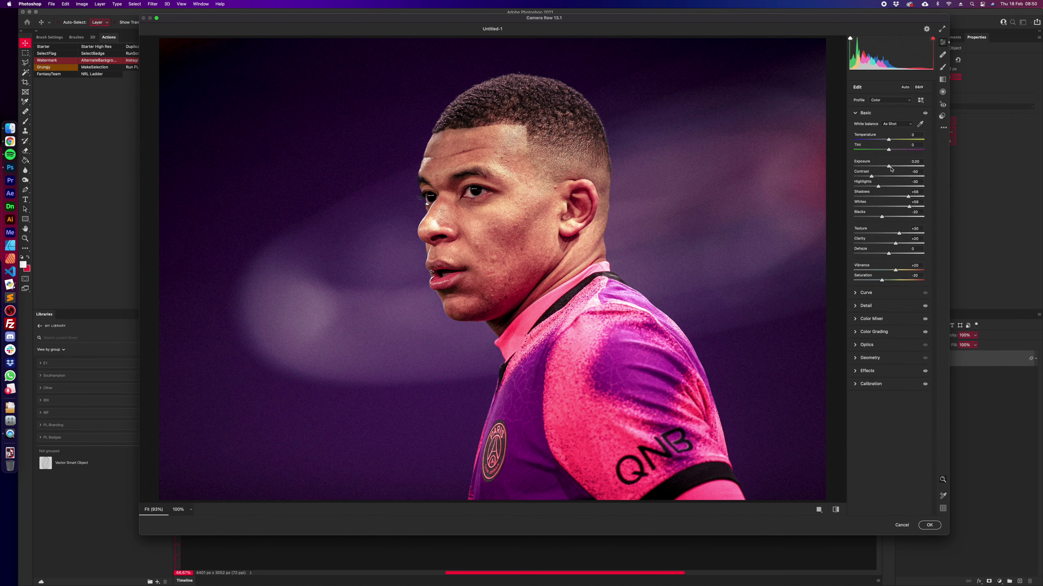
mouse_move(897, 234)
mouse_down()
mouse_move(917, 236)
mouse_move(890, 232)
mouse_move(917, 234)
mouse_move(892, 254)
mouse_up()
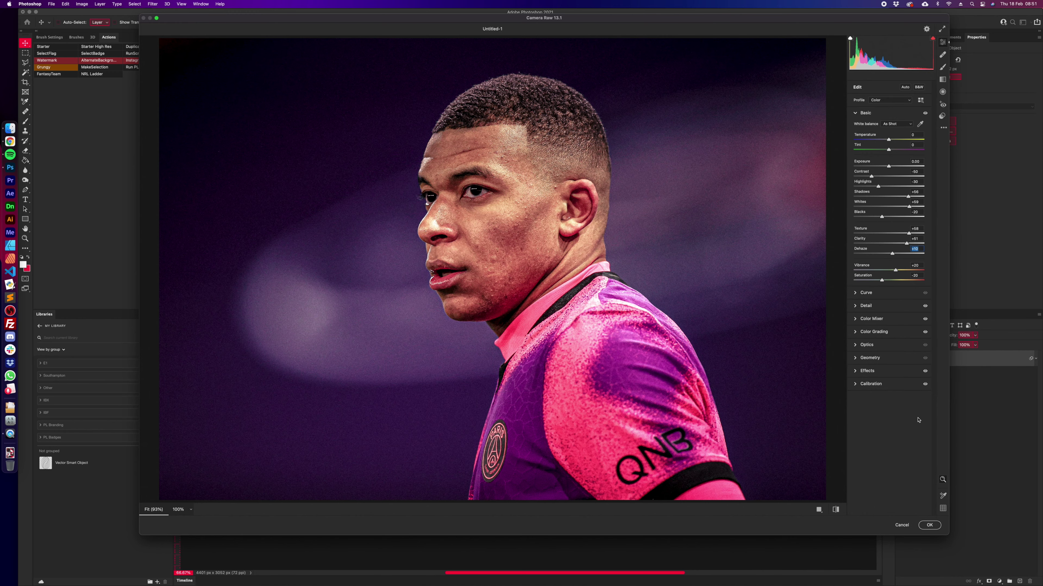
Step: Compare the edited portrait with the original several times, and apply the Camera Raw filter
key(p)
key(p)
key(p)
key(p)
key(p)
key(p)
key(p)
key(p)
click(932, 524)
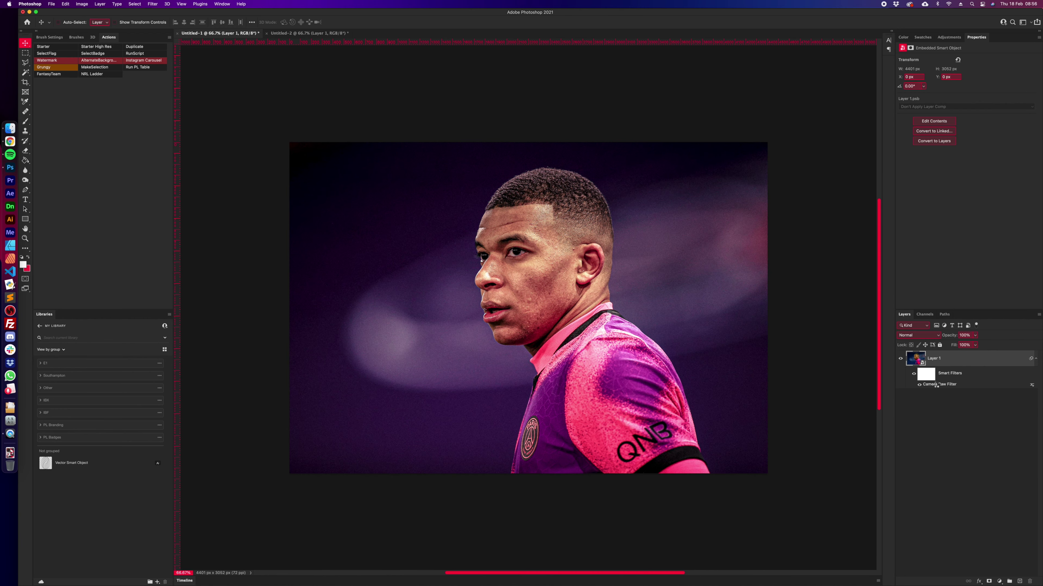
Step: Reopen the portrait's Camera Raw smart filter and reset both Grain and Vignetting to 0
double_click(937, 384)
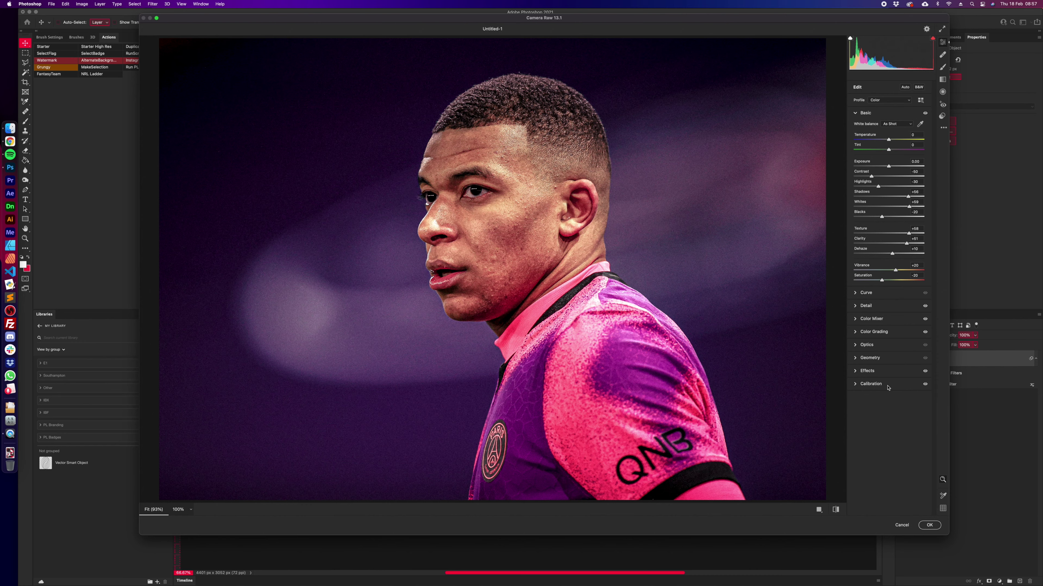
click(878, 371)
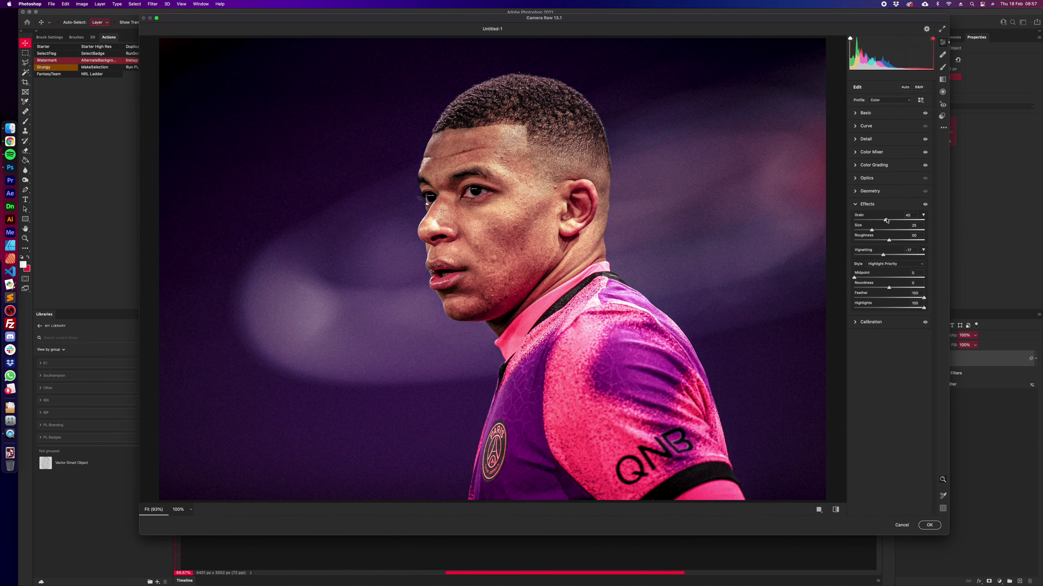
double_click(885, 220)
mouse_move(885, 255)
mouse_down()
mouse_move(828, 255)
mouse_move(889, 256)
mouse_up()
double_click(888, 255)
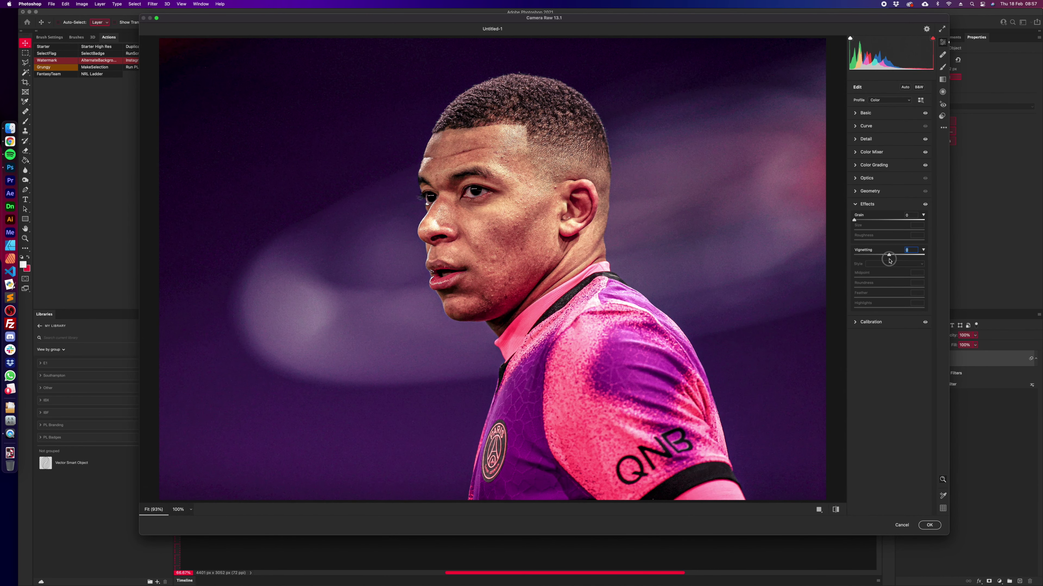
click(871, 204)
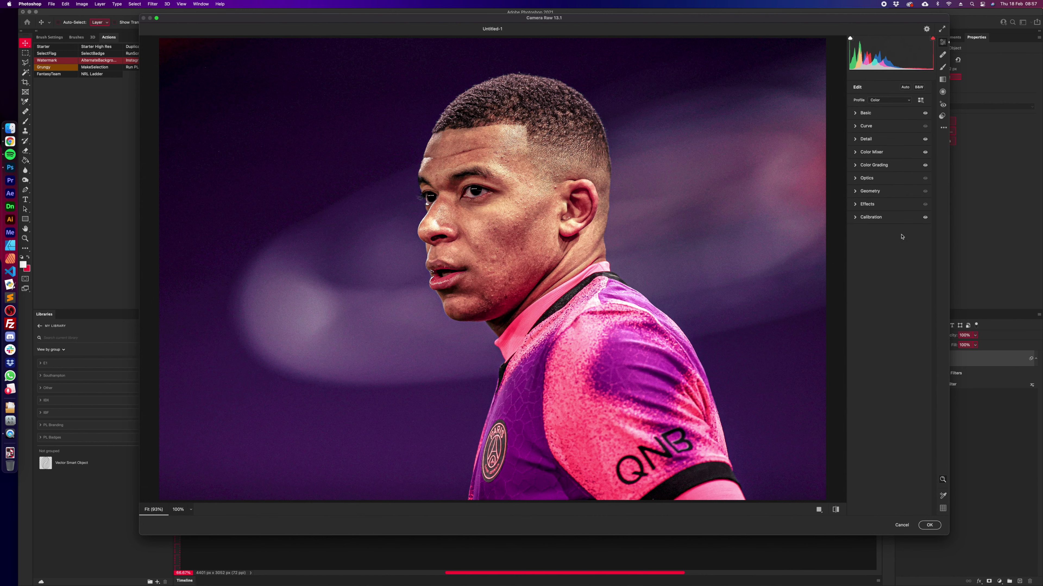
Step: Soften the calibration to Red Saturation about -10, Green Hue about +21, Blue Hue about +4 and Blue Saturation about -5
click(903, 219)
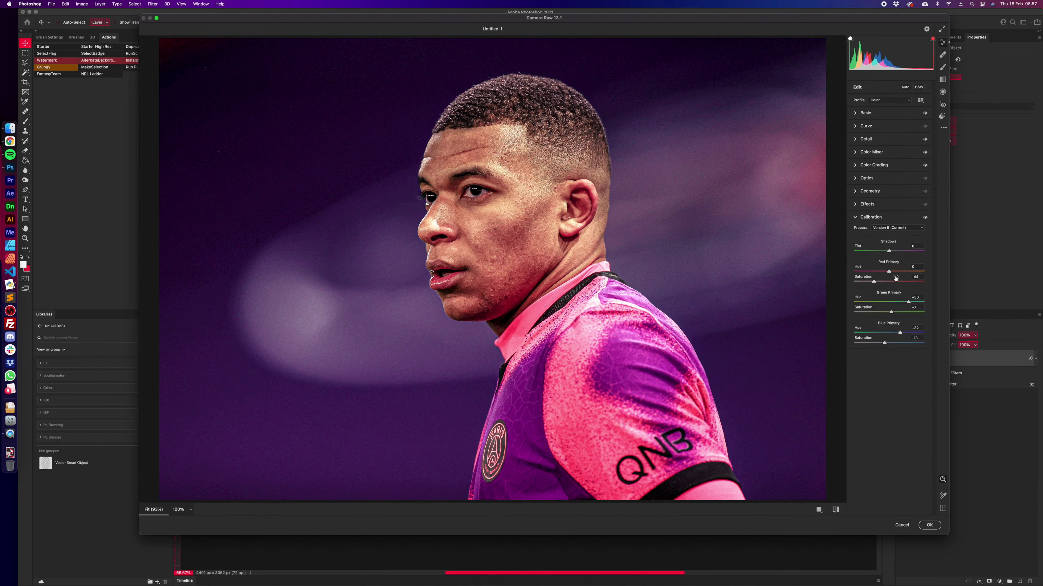
drag(874, 282, 887, 343)
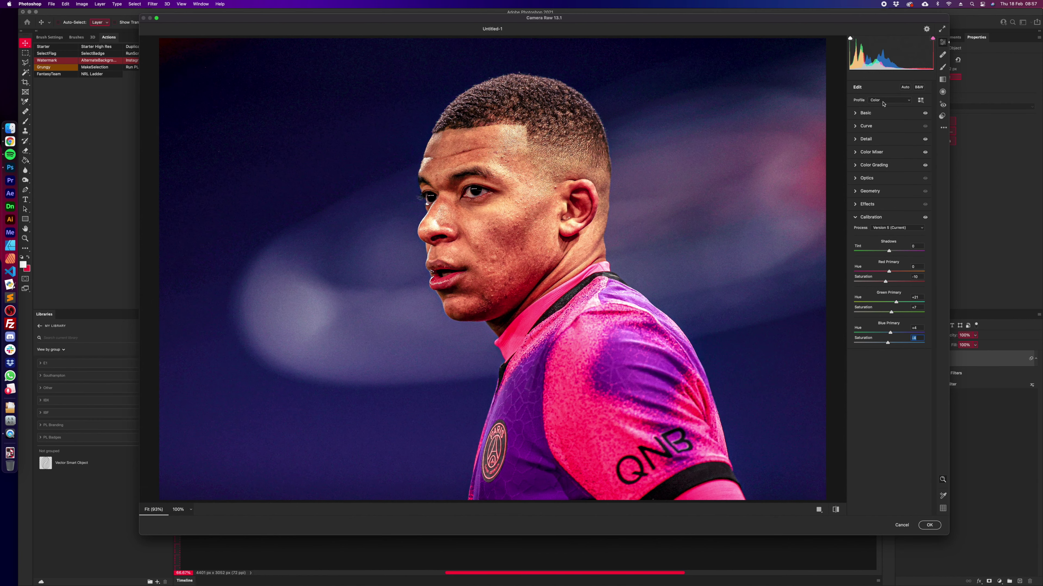
Step: Lower the portrait's Vibrance to about +10 and its Saturation to about -28
click(886, 113)
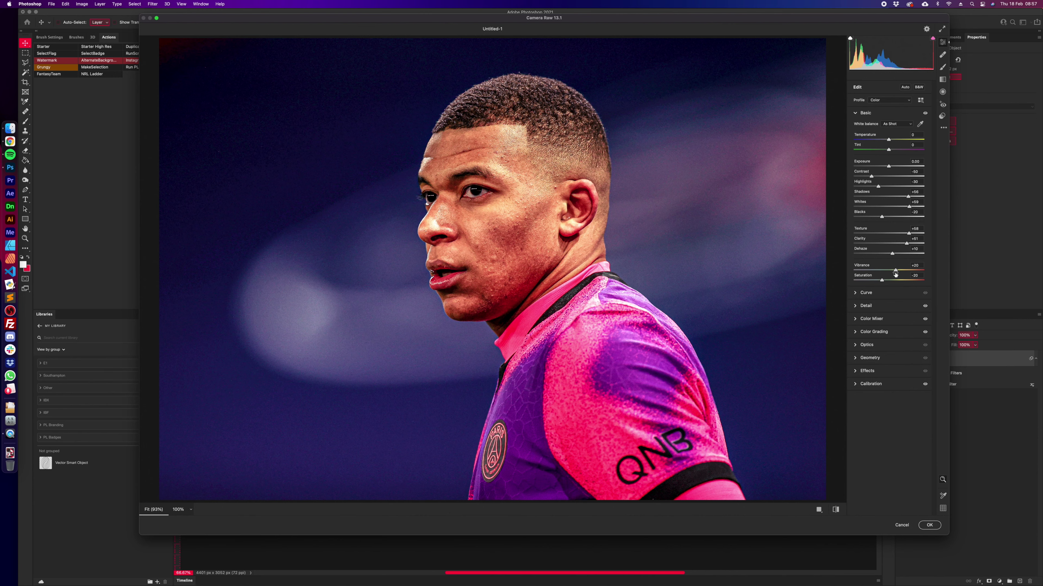
drag(895, 271, 878, 281)
click(880, 281)
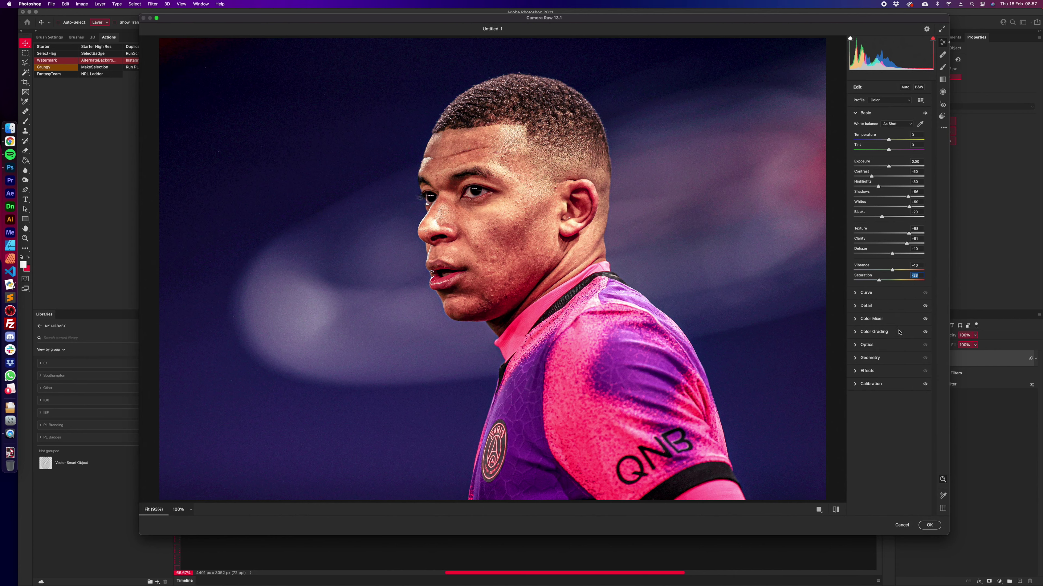
Step: Reduce the portrait's Texture to 30 and its Clarity to 30
drag(908, 233, 902, 233)
text(30)
key(Tab)
text(20)
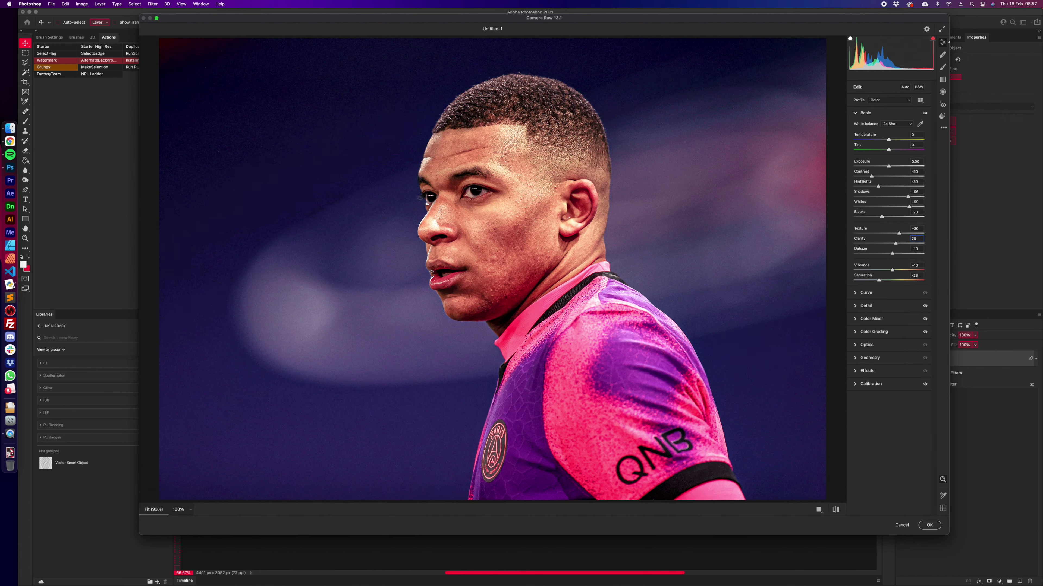
key(super+a)
text(30)
Step: Save the current Camera Raw adjustments as a new preset named Sharpen in the User Presets group
click(926, 29)
click(659, 171)
click(944, 129)
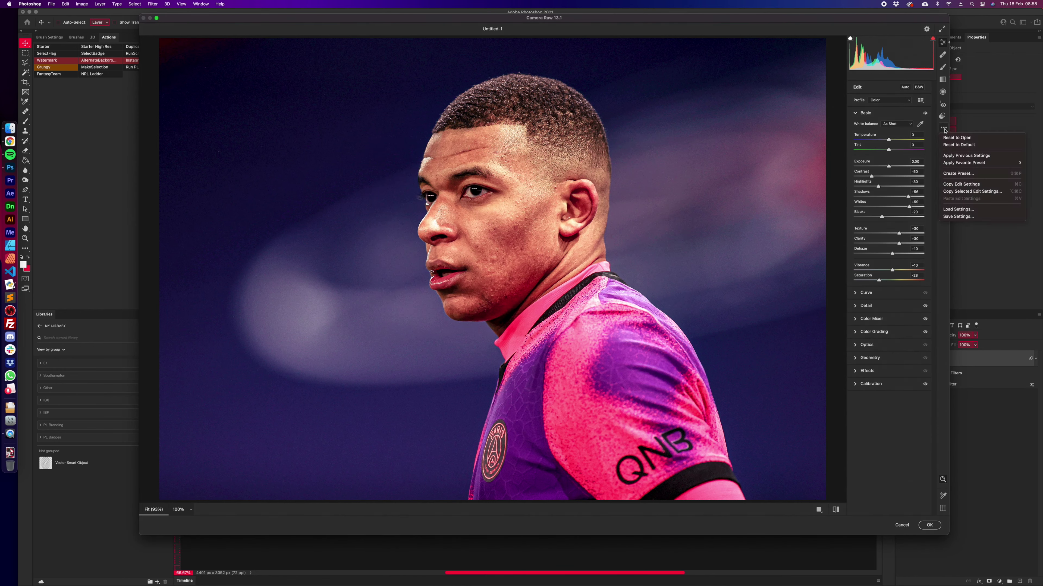
click(963, 173)
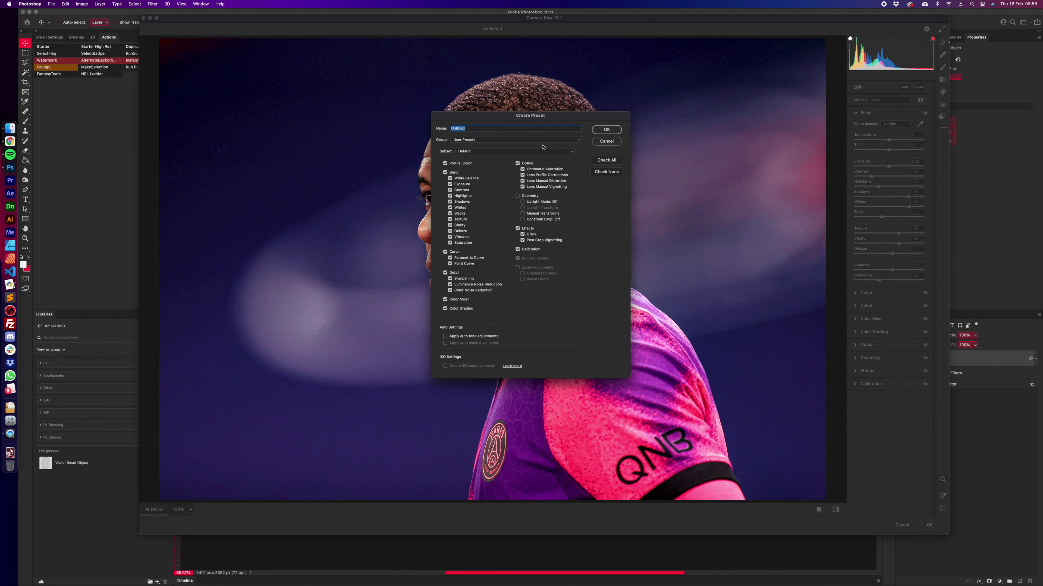
text(S)
key(Return)
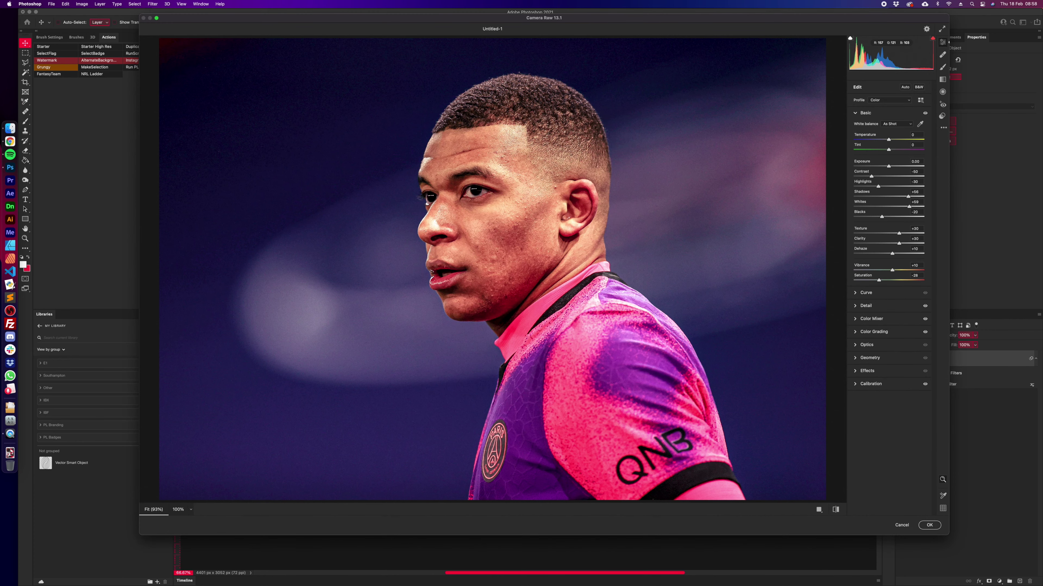
Step: Apply the revised Camera Raw filter and compare the portrait with and without it
click(931, 526)
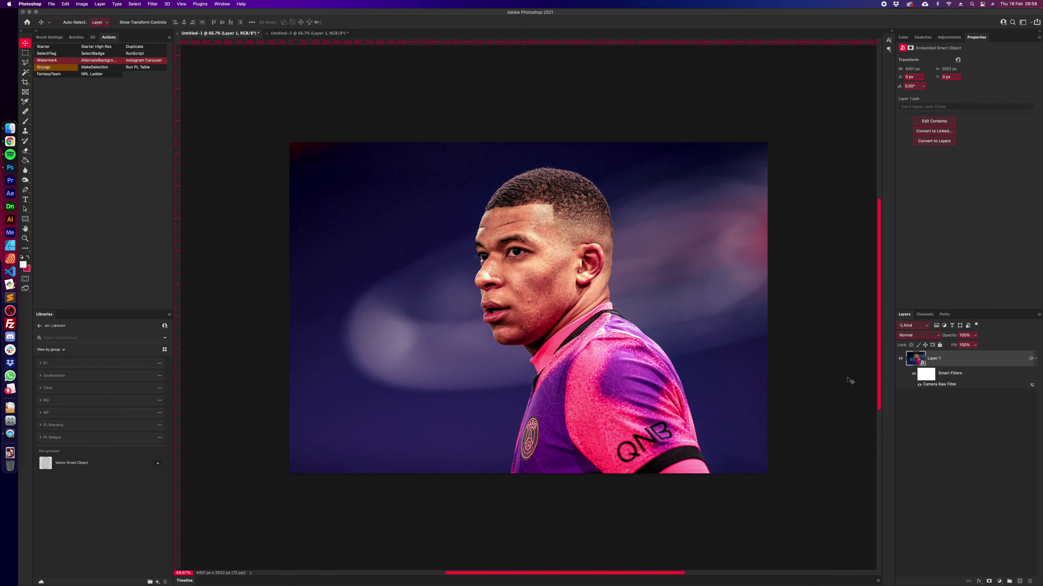
click(919, 385)
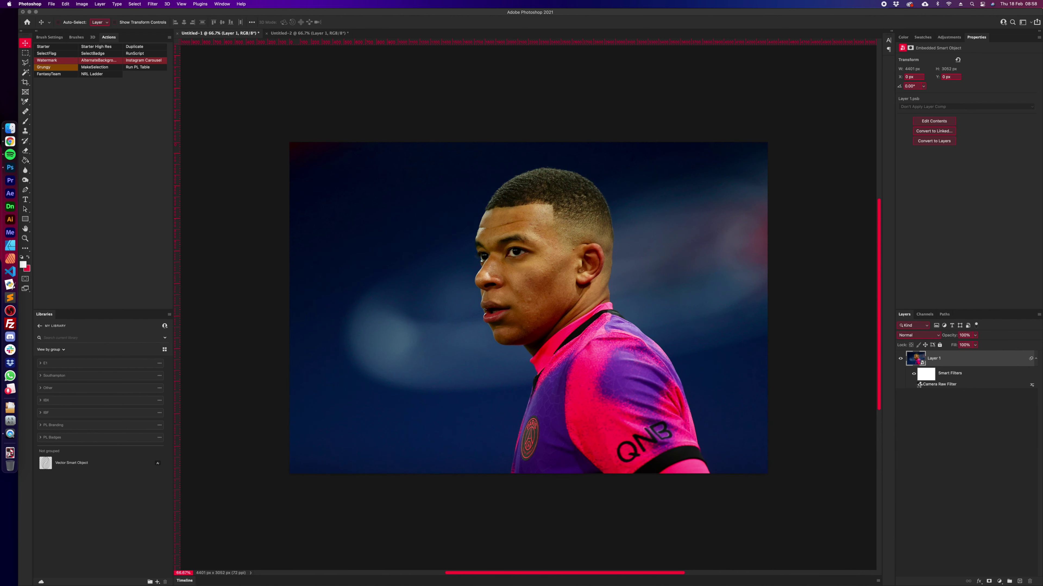
click(919, 384)
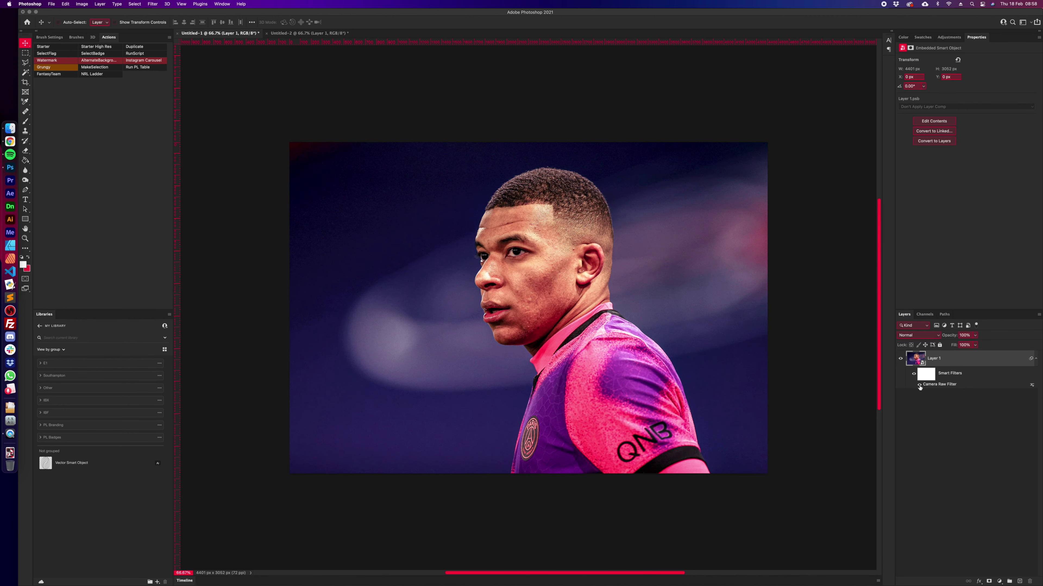
Step: Switch to the Untitled-2 portrait and apply the saved Sharpen user preset to it with the Camera Raw Filter
click(306, 33)
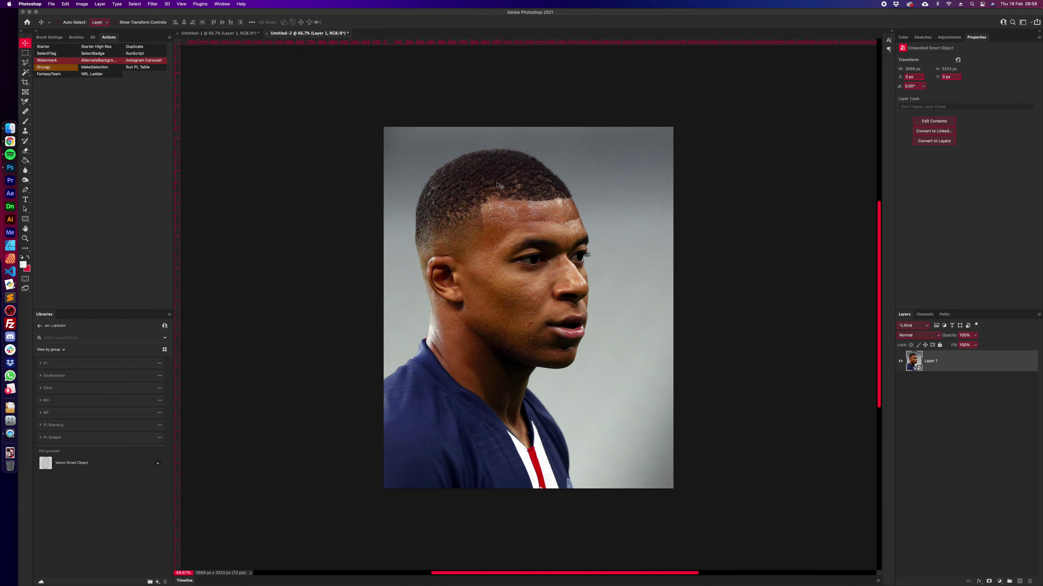
click(153, 4)
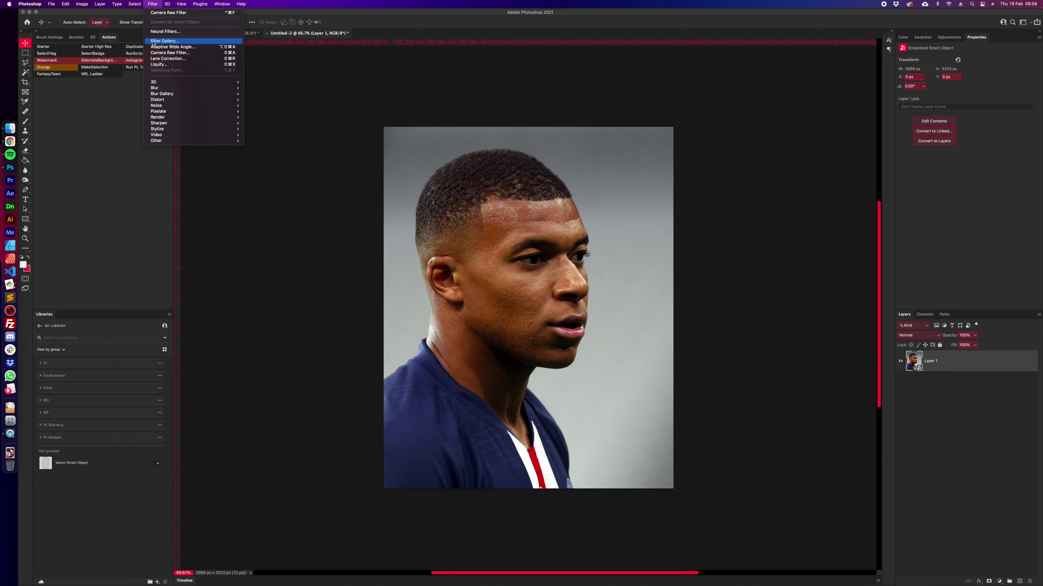
click(612, 249)
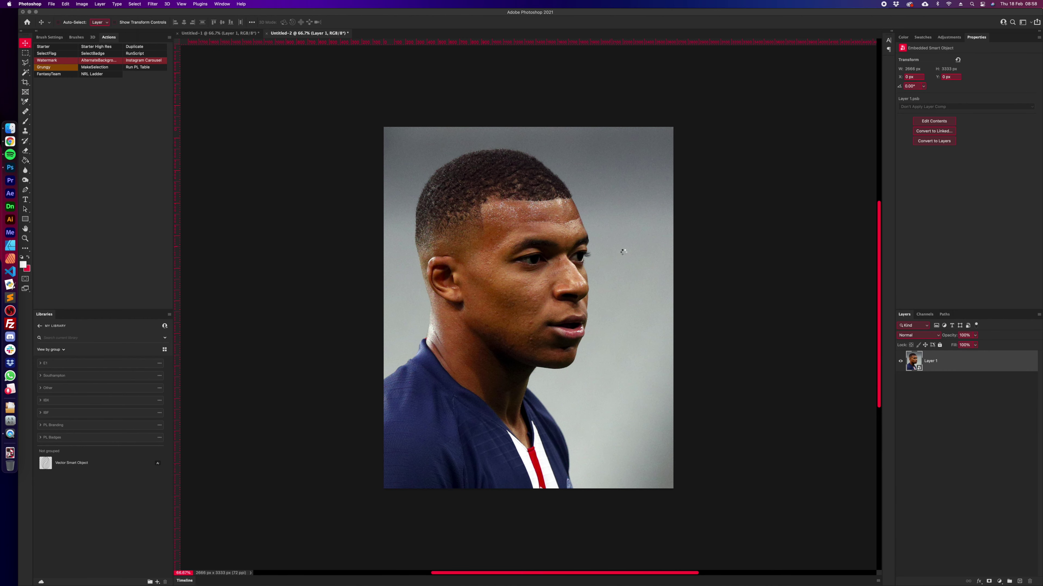
key(super+shift+a)
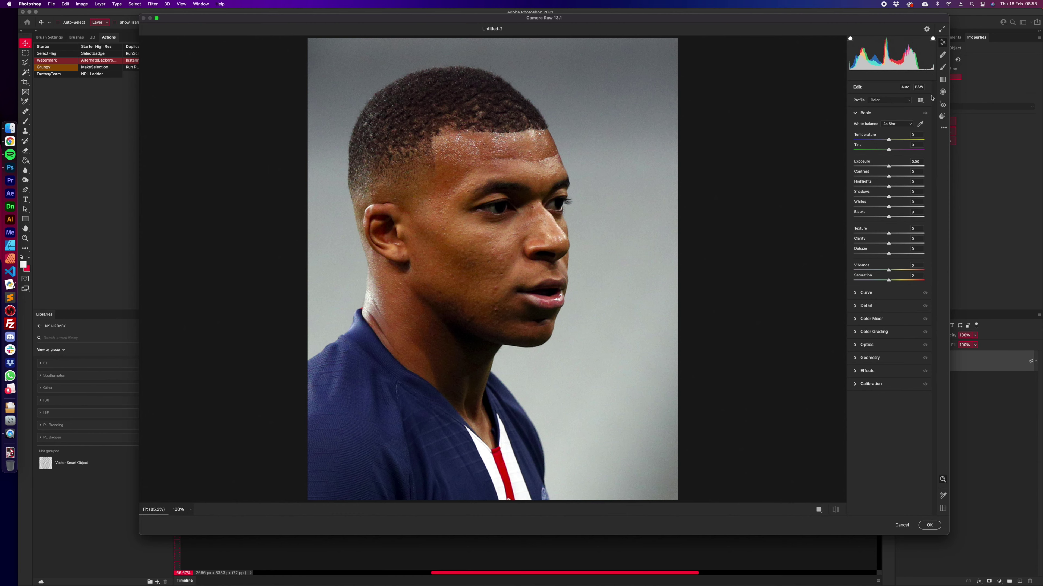
click(941, 115)
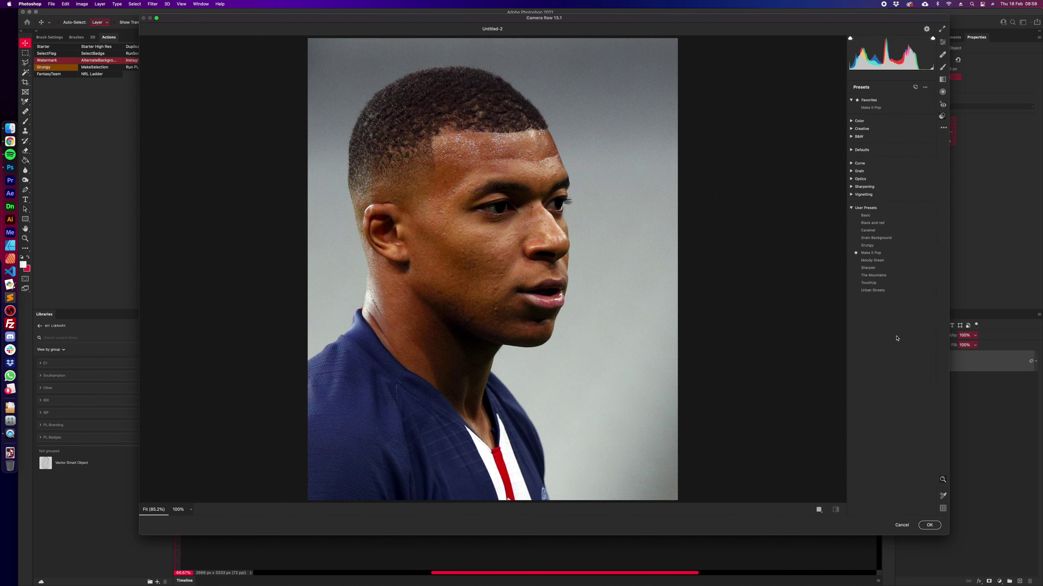
click(896, 268)
click(929, 525)
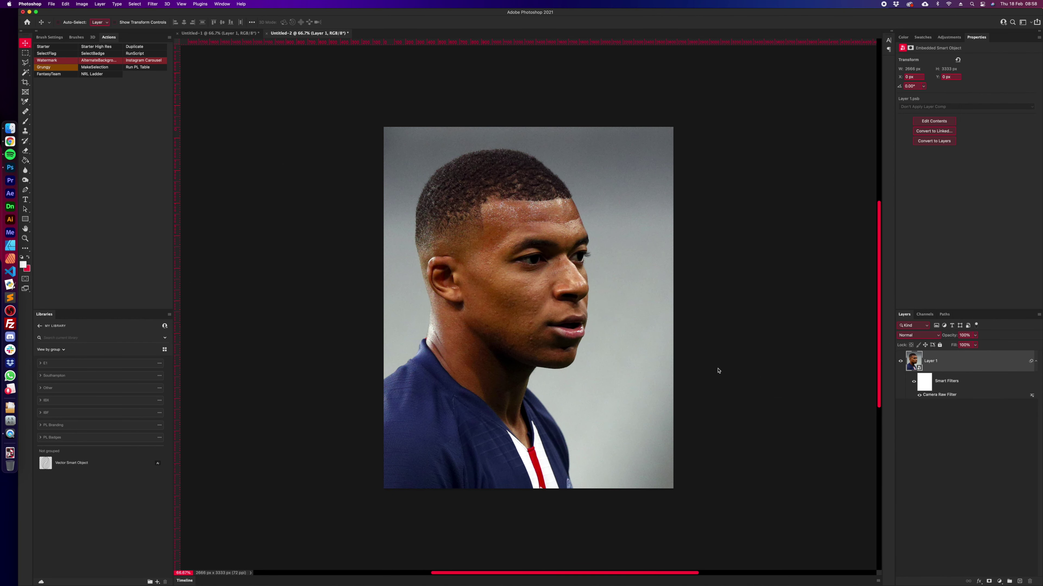
Step: Compare the whole second portrait with and without its Camera Raw filter
scroll(719, 371, down, 2)
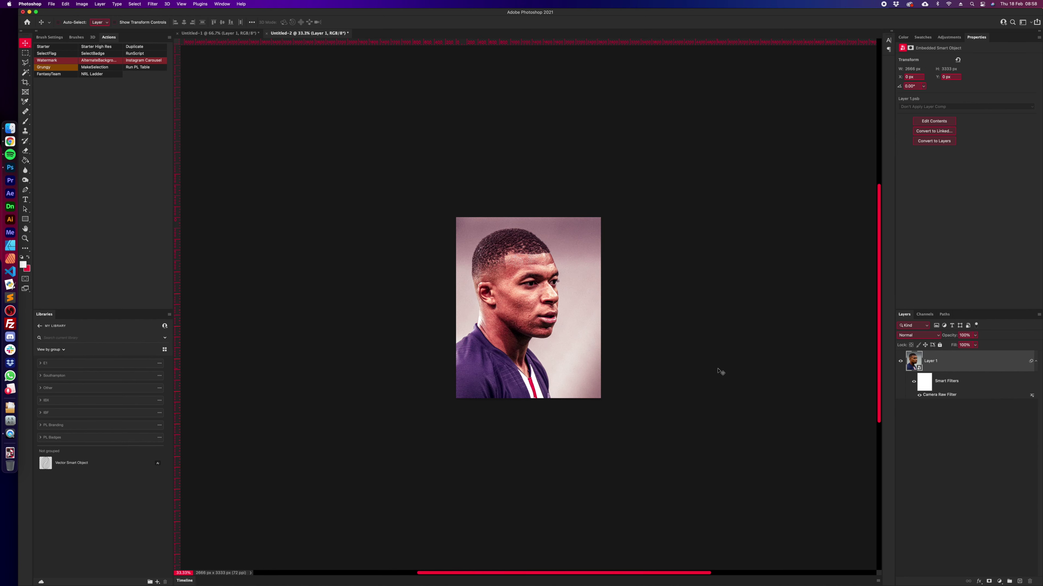
click(919, 395)
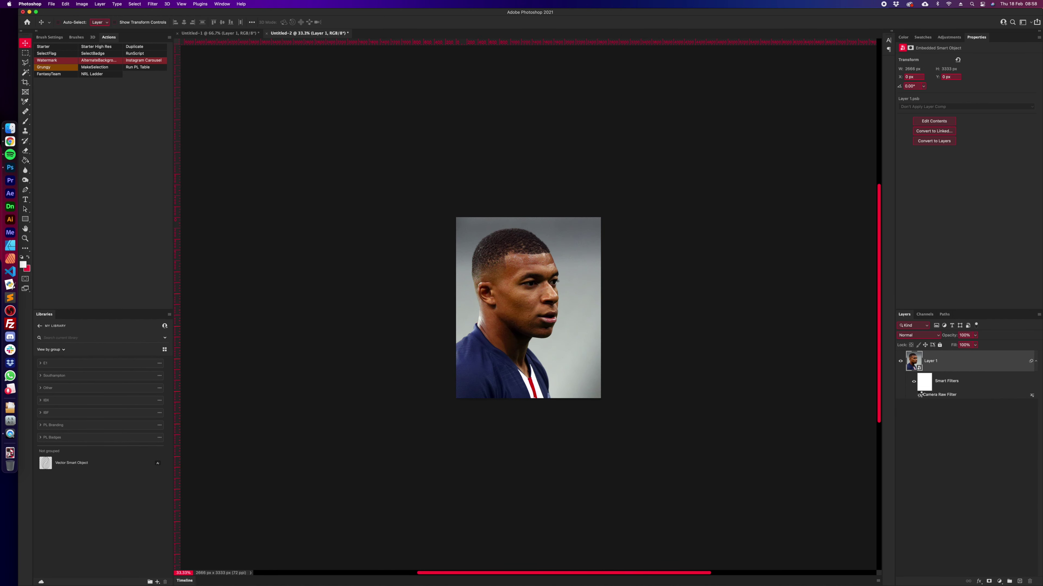